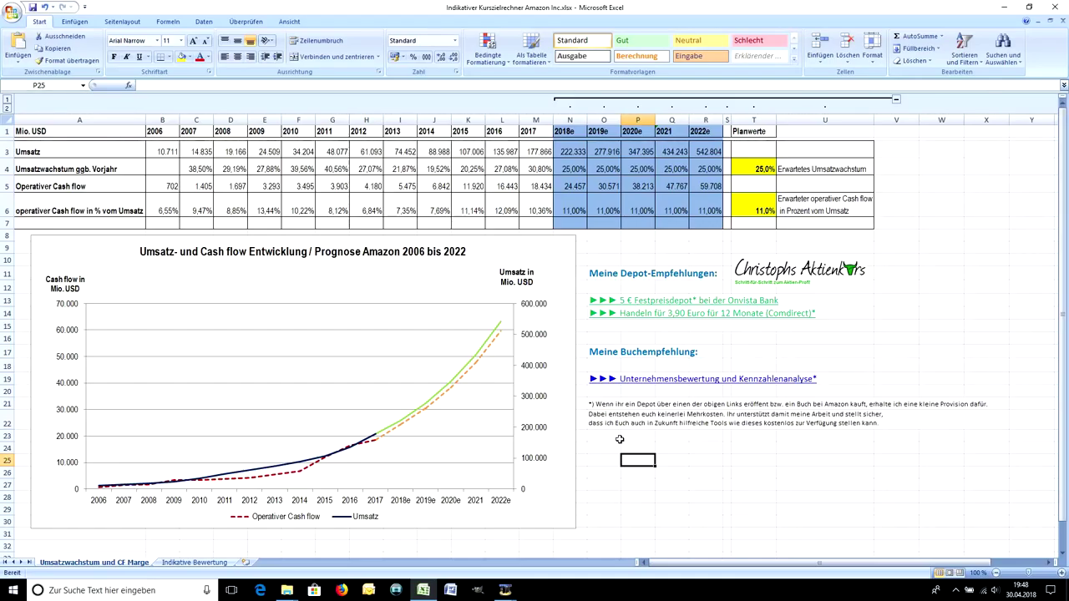
# Step: Zoom the revenue and cash flow table to 160% and scroll back to column A
pyautogui.scroll(4, 334, 284)
pyautogui.scroll(2, 282, 270)
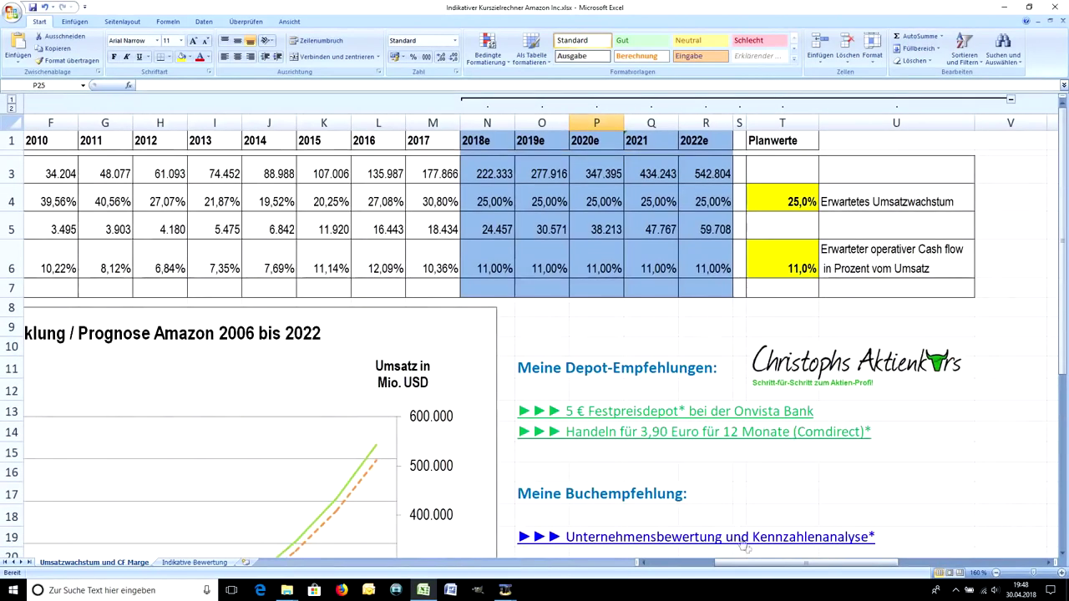
pyautogui.hscroll(-3, 439, 386)
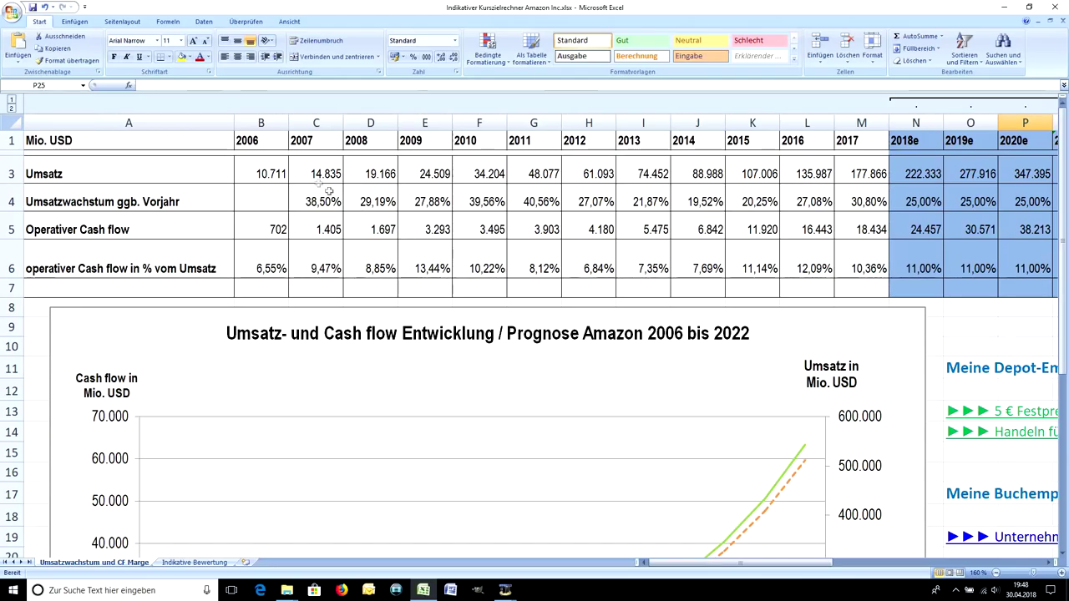
pyautogui.moveTo(259, 172); pyautogui.dragTo(848, 161)
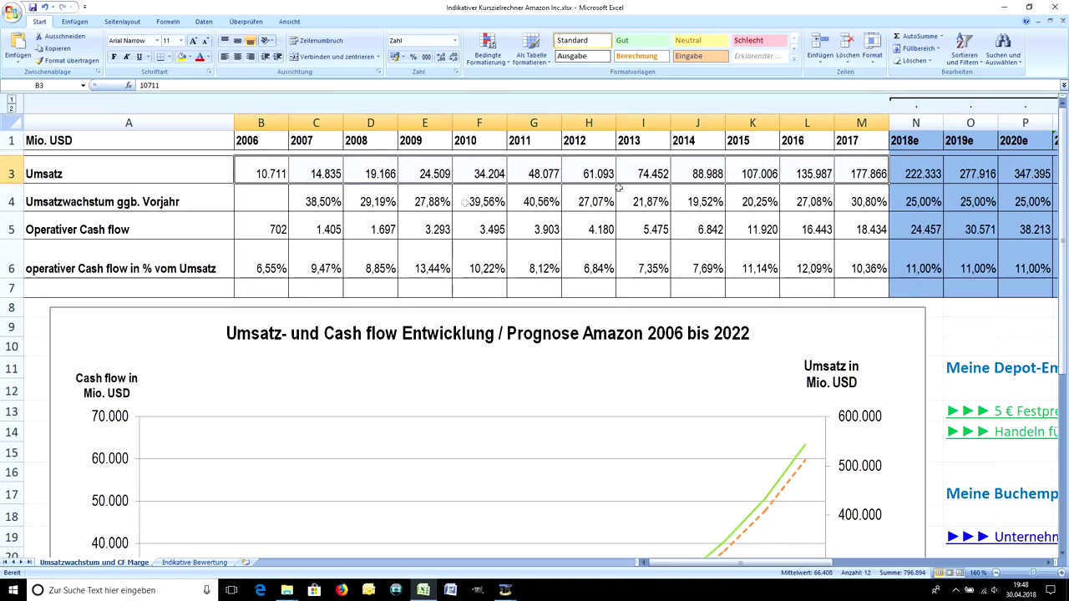
pyautogui.moveTo(308, 202); pyautogui.dragTo(840, 189)
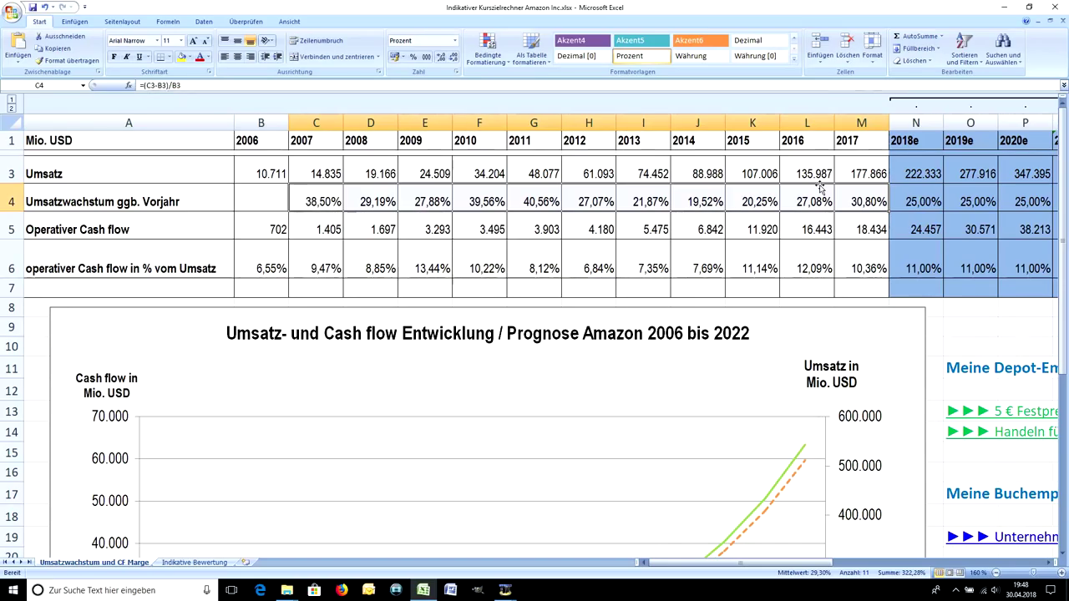
pyautogui.moveTo(266, 235); pyautogui.dragTo(812, 219)
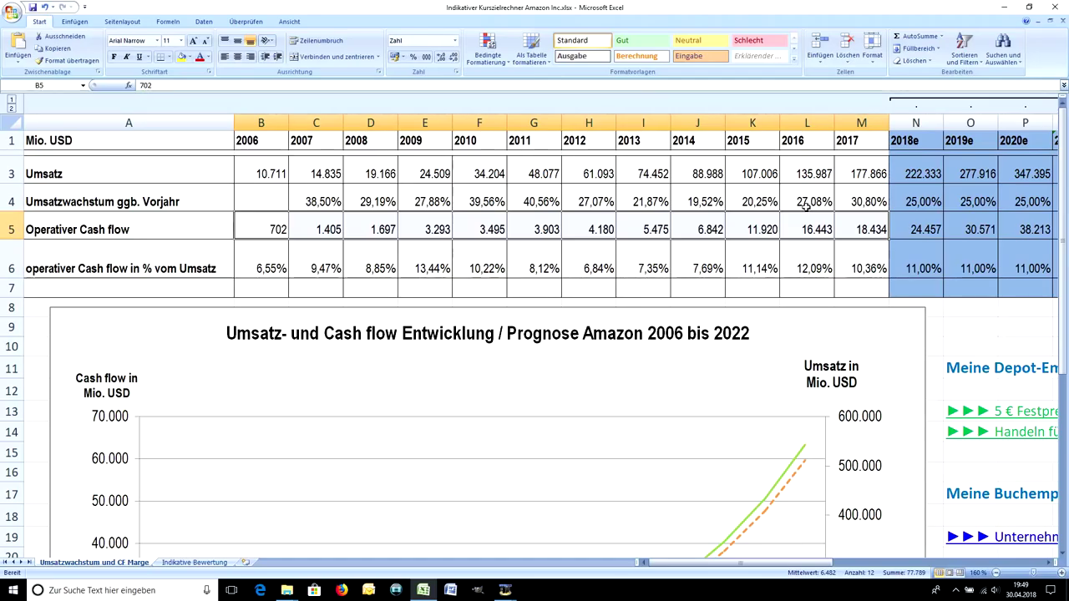
pyautogui.moveTo(286, 272); pyautogui.dragTo(828, 244)
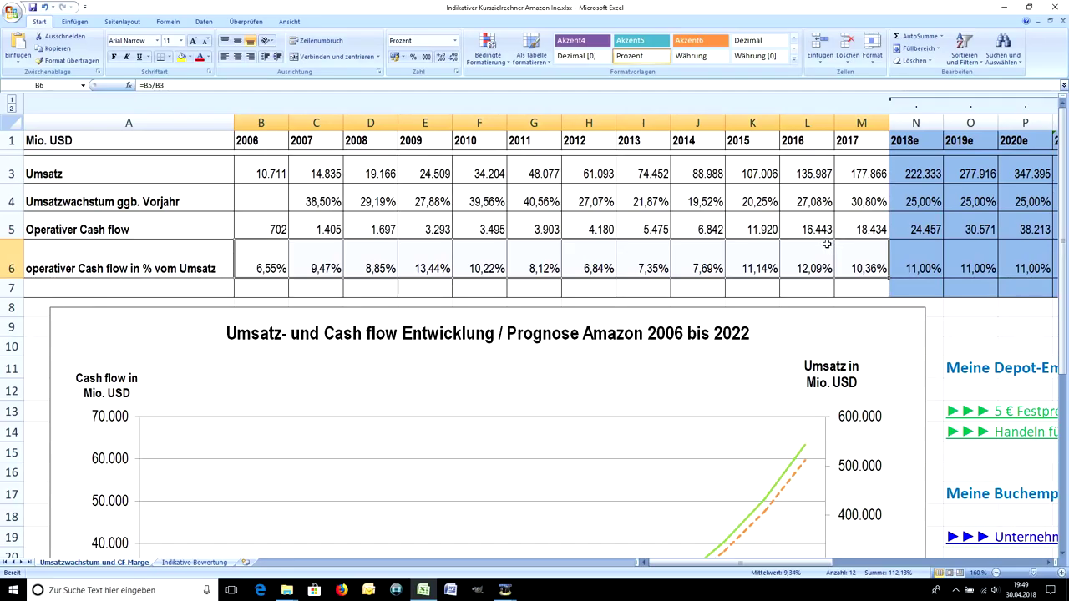
pyautogui.click(849, 254)
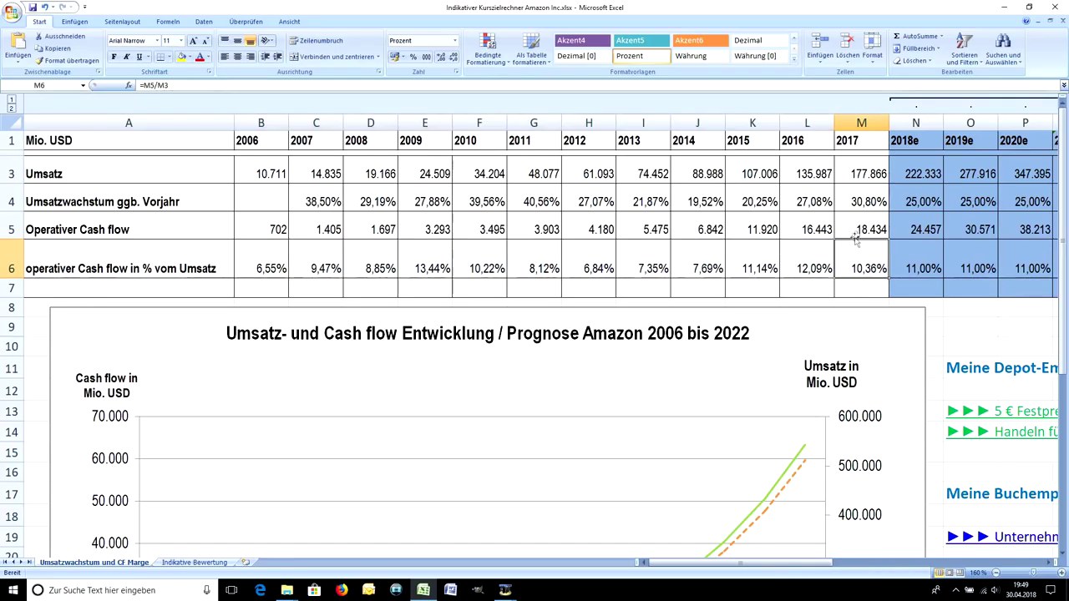
pyautogui.click(854, 237)
pyautogui.click(861, 181)
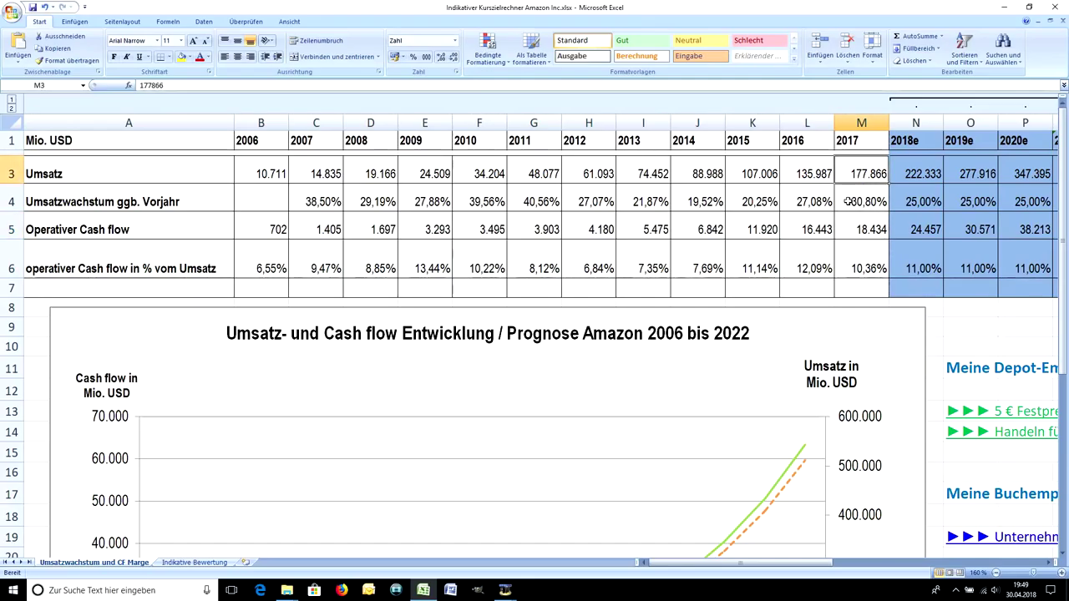
pyautogui.moveTo(265, 279); pyautogui.dragTo(849, 255)
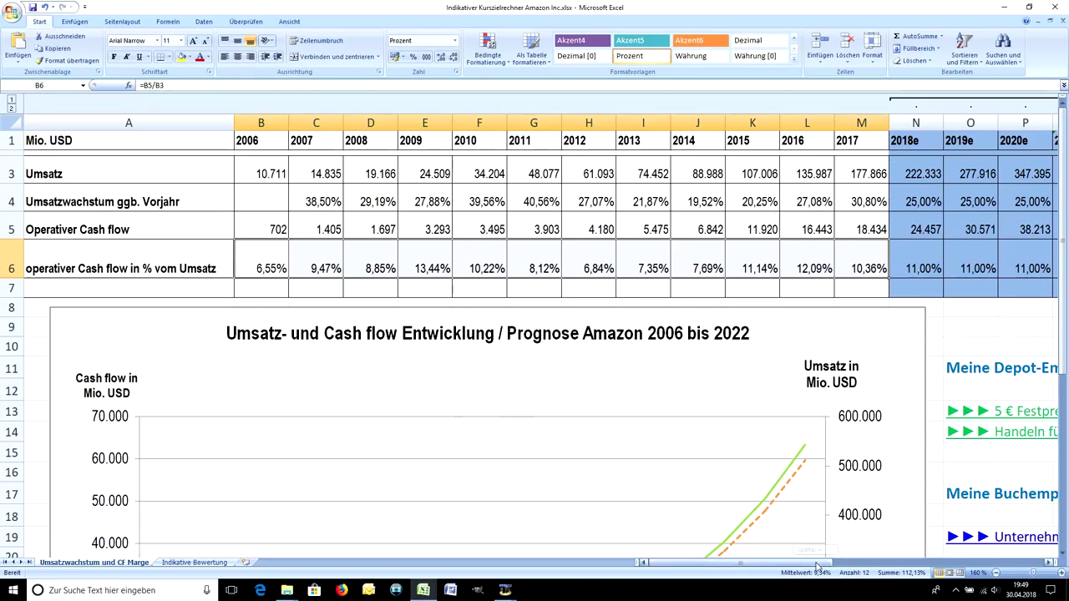
pyautogui.moveTo(814, 563); pyautogui.dragTo(879, 573)
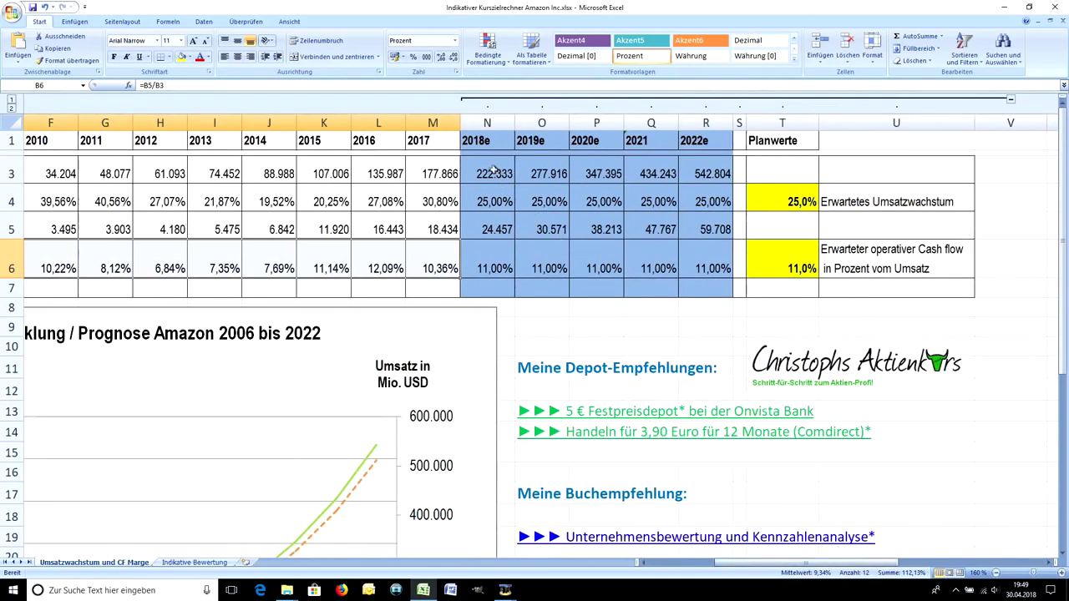
pyautogui.moveTo(493, 170); pyautogui.dragTo(687, 254)
pyautogui.click(688, 253)
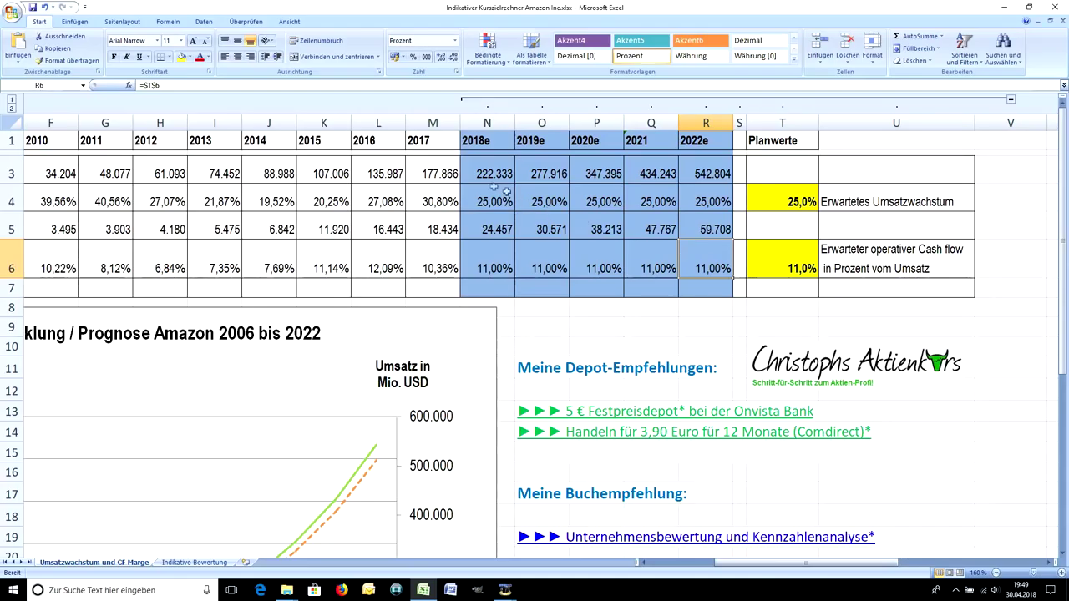
pyautogui.click(780, 200)
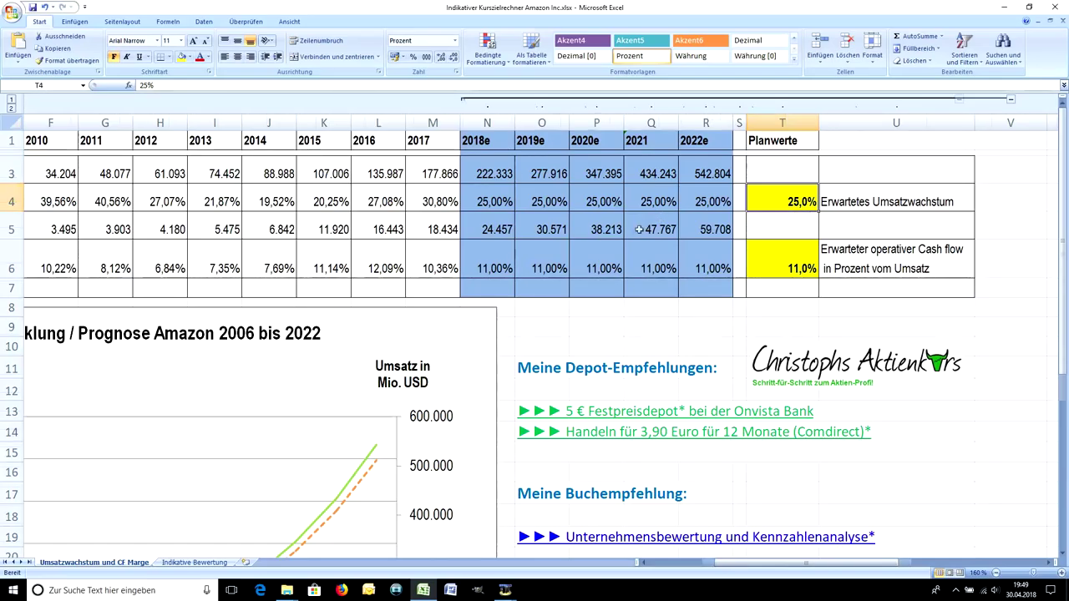
pyautogui.scroll(-2, 681, 369)
pyautogui.scroll(-1, 680, 368)
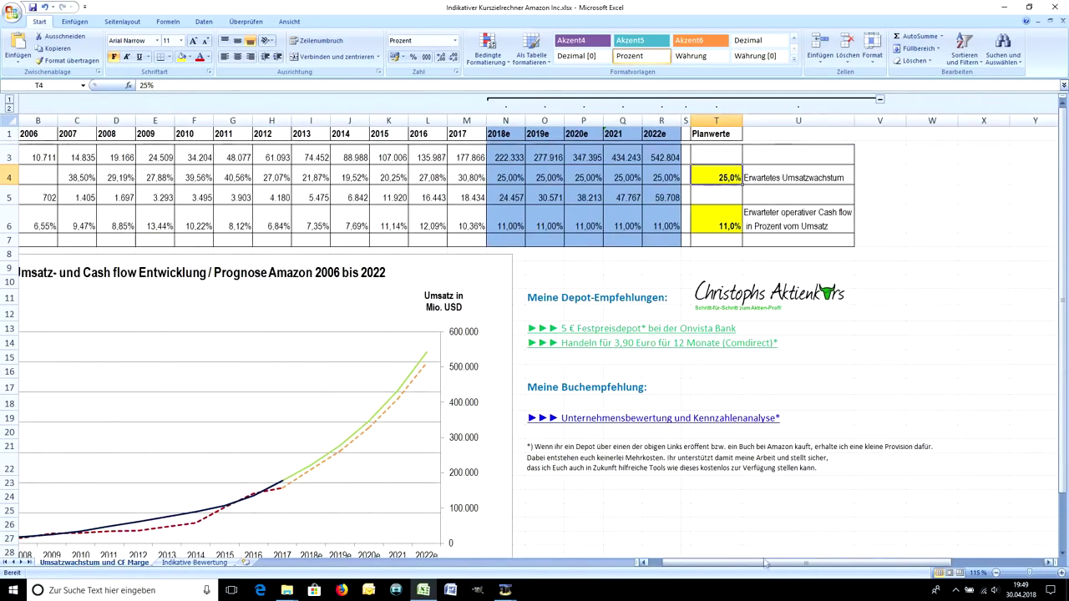
# Step: Enter 10% expected revenue growth in T4 to see the lower forecasts
pyautogui.moveTo(762, 562); pyautogui.dragTo(735, 562)
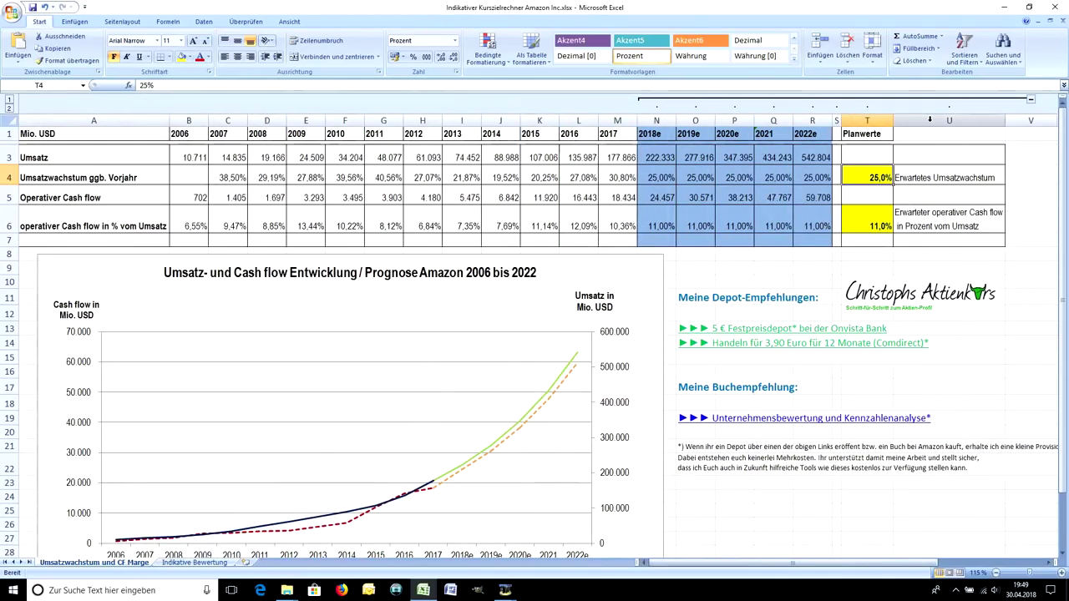
pyautogui.write('10')
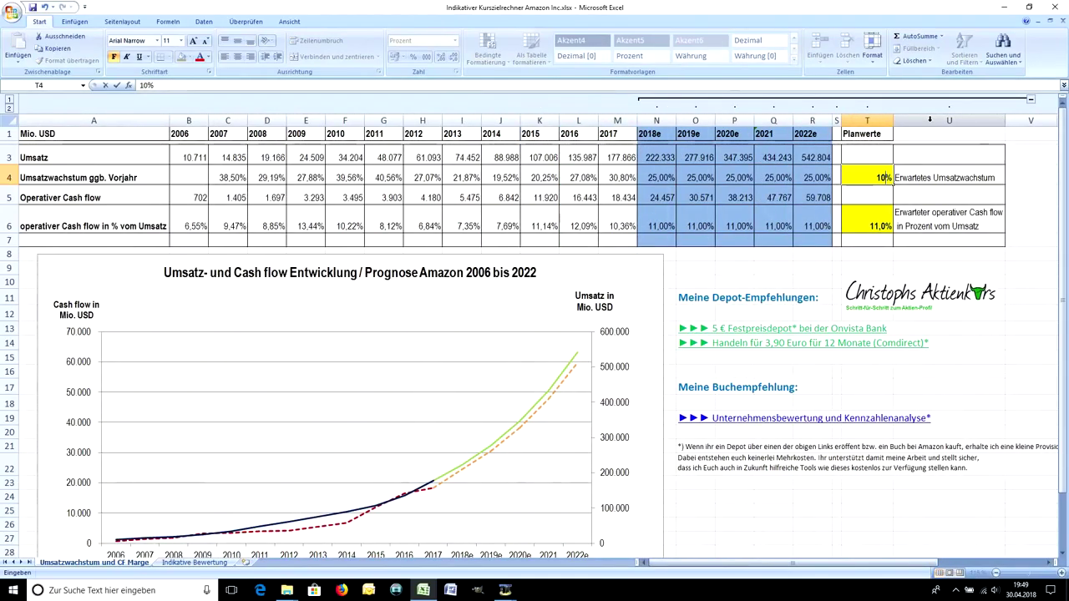
pyautogui.press('Return')
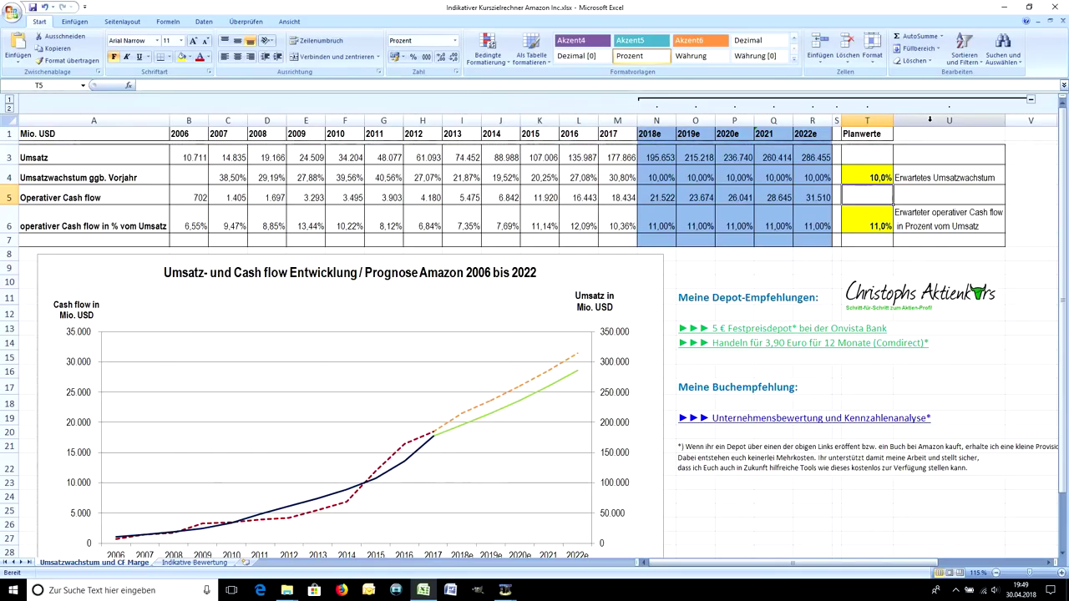
# Step: Restore expected revenue growth in T4 to 25%, returning 2022e revenue to 542.804
pyautogui.click(867, 179)
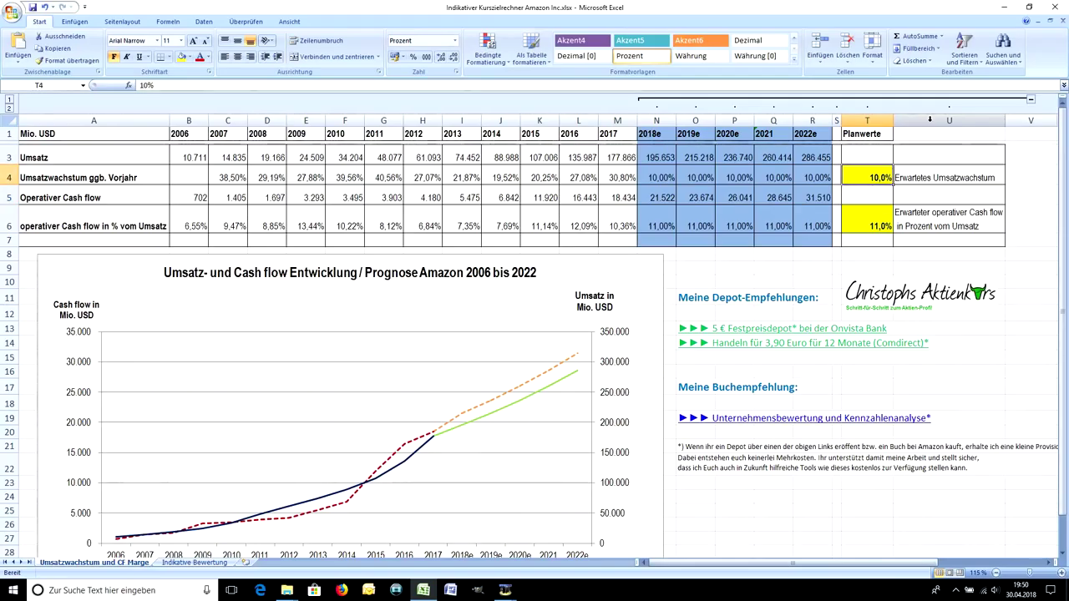
pyautogui.scroll(5, 866, 196)
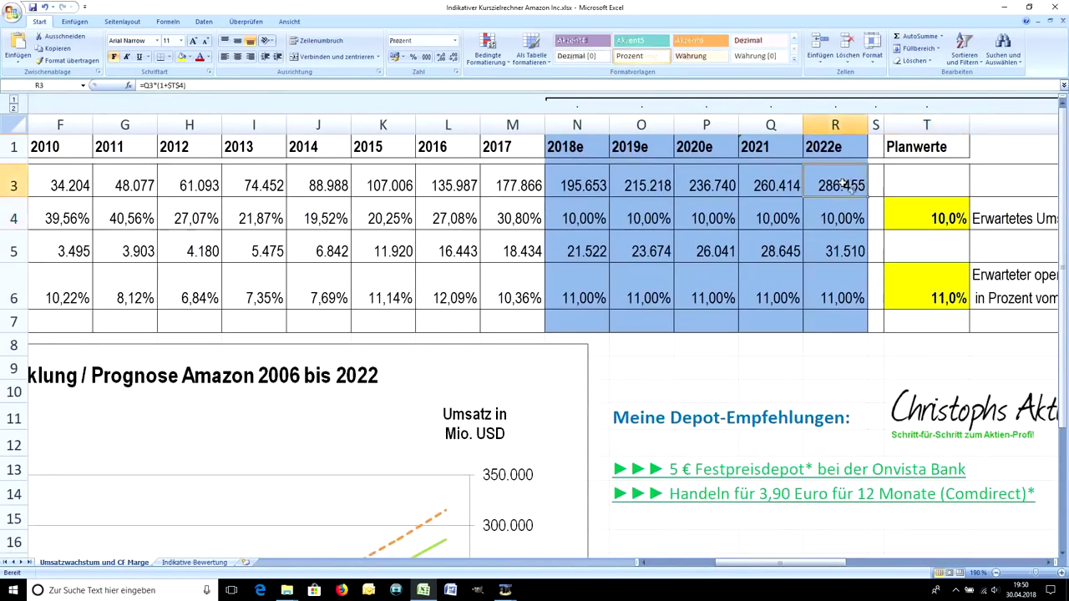
pyautogui.write('25')
pyautogui.press('Return')
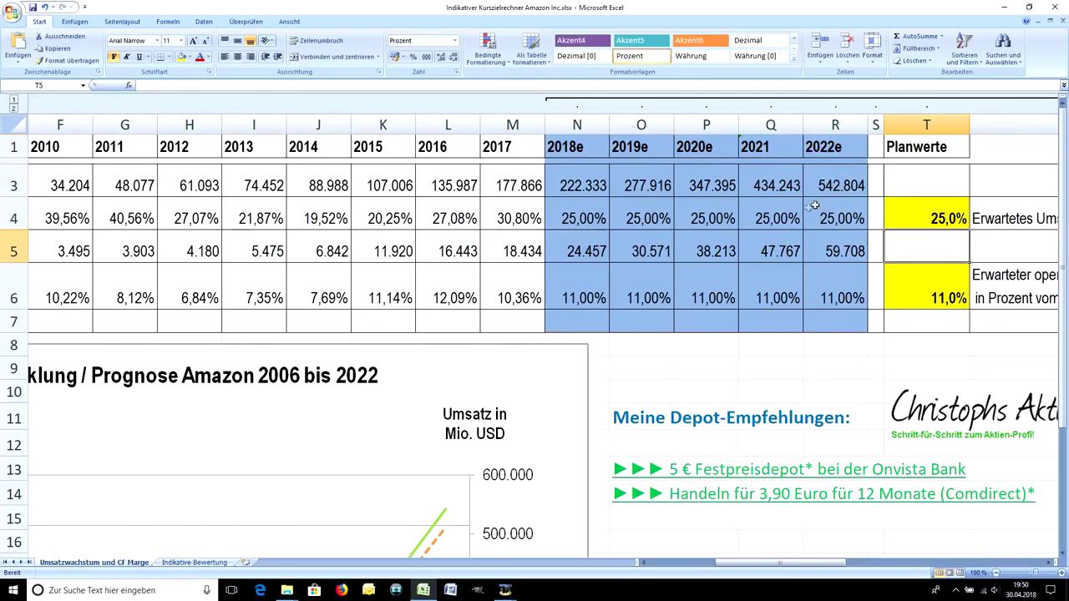
pyautogui.scroll(-1, 700, 227)
pyautogui.scroll(-1, 700, 227)
# Step: Compare the forecast cash flow margins with the 2015–2017 cash flow margins
pyautogui.scroll(-1, 700, 227)
pyautogui.click(832, 256)
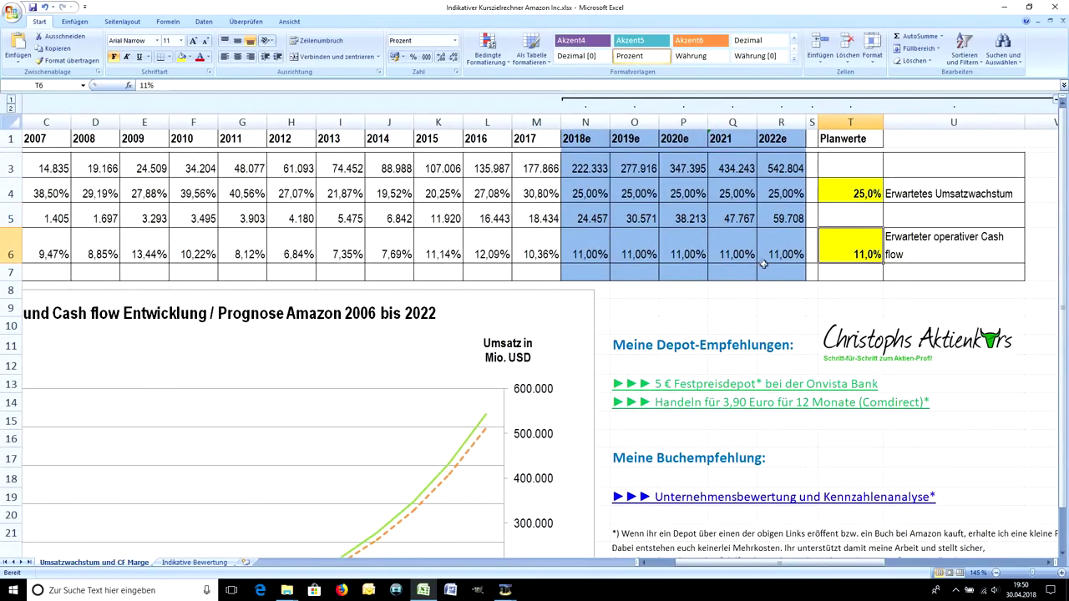
pyautogui.moveTo(578, 249); pyautogui.dragTo(777, 255)
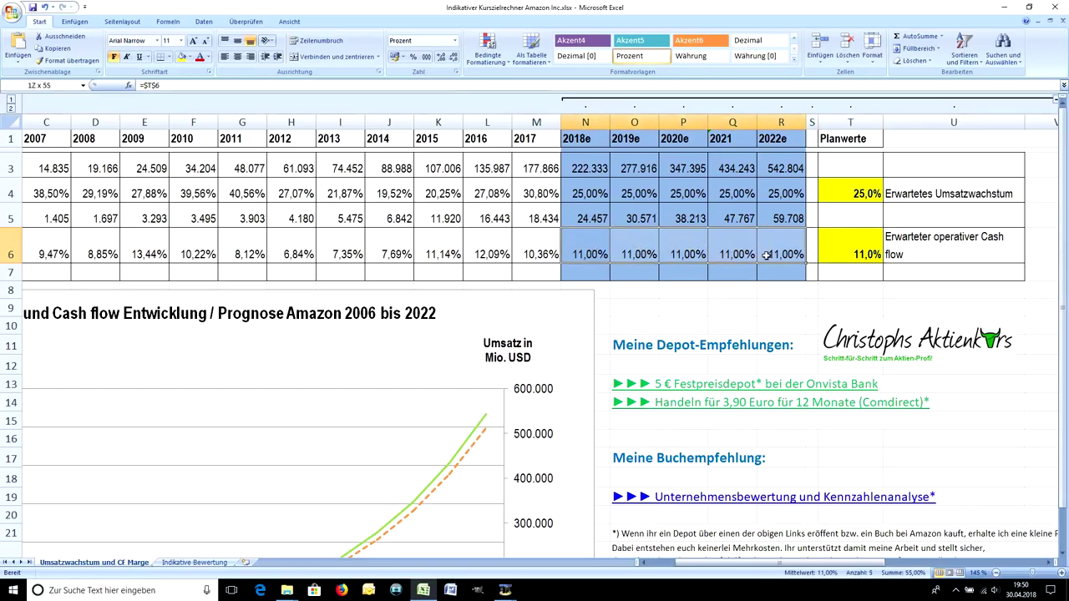
pyautogui.moveTo(422, 243); pyautogui.dragTo(523, 236)
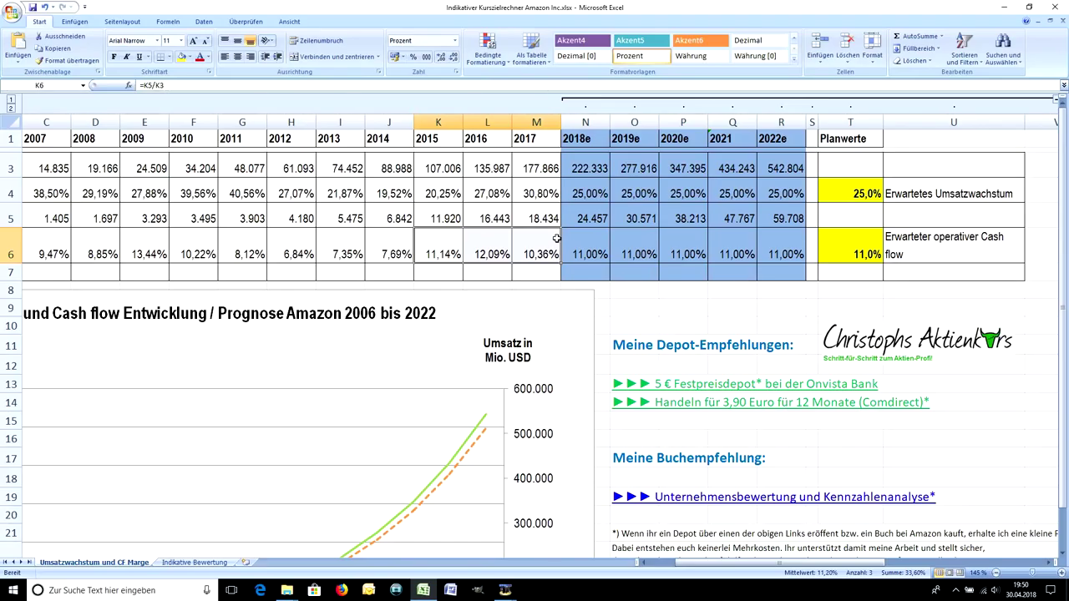
# Step: Set the expected cash flow margin in T6 to 12%, then correct it to 13%
pyautogui.click(845, 251)
pyautogui.write('12')
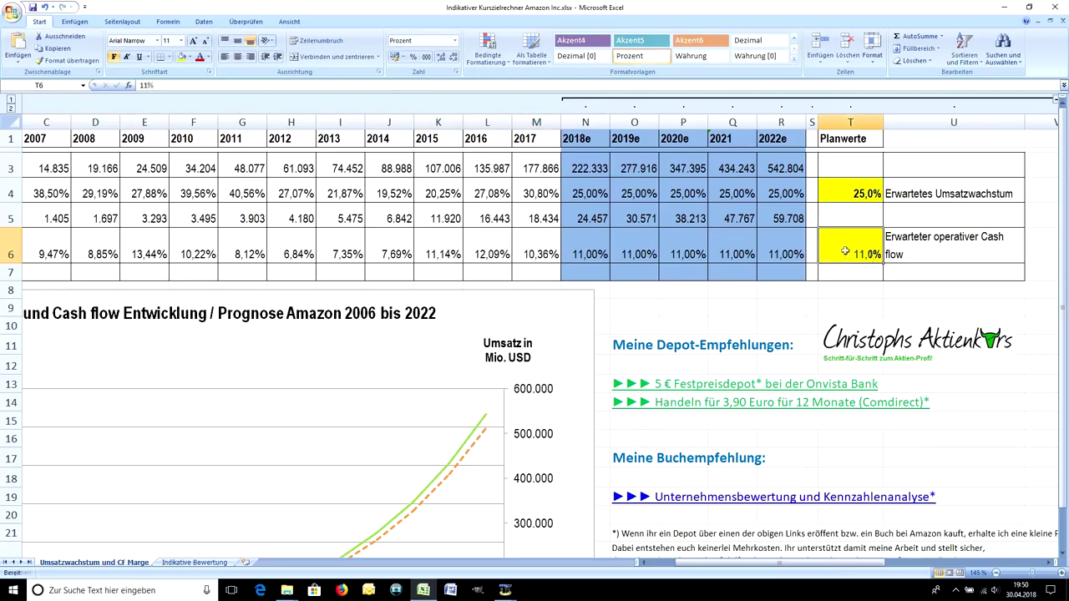
pyautogui.press('Return')
pyautogui.scroll(-1, 881, 223)
pyautogui.scroll(1, 881, 223)
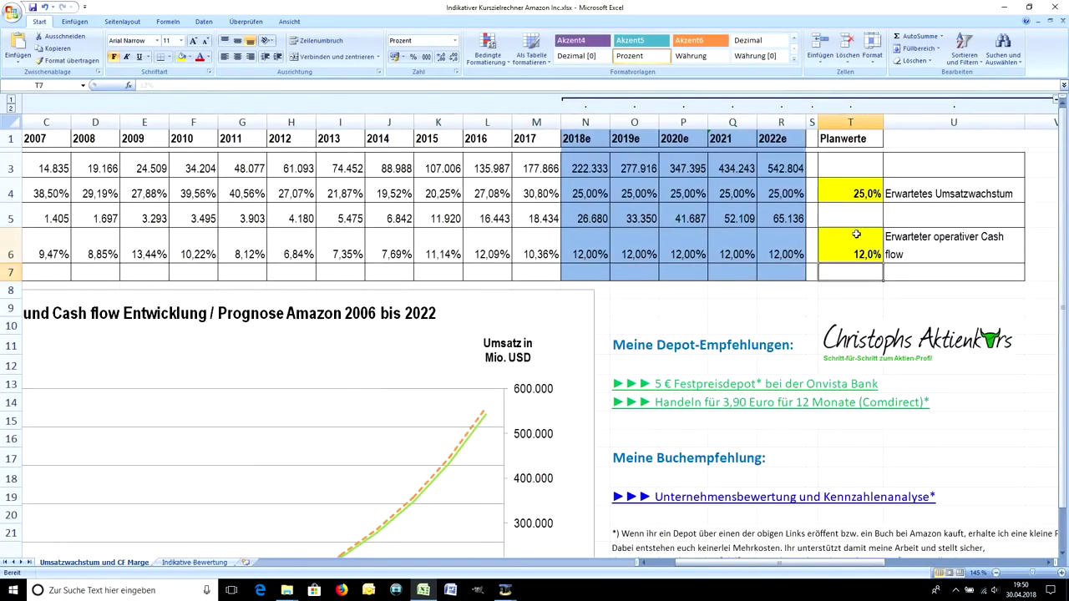
pyautogui.click(859, 236)
pyautogui.write('13')
pyautogui.press('Return')
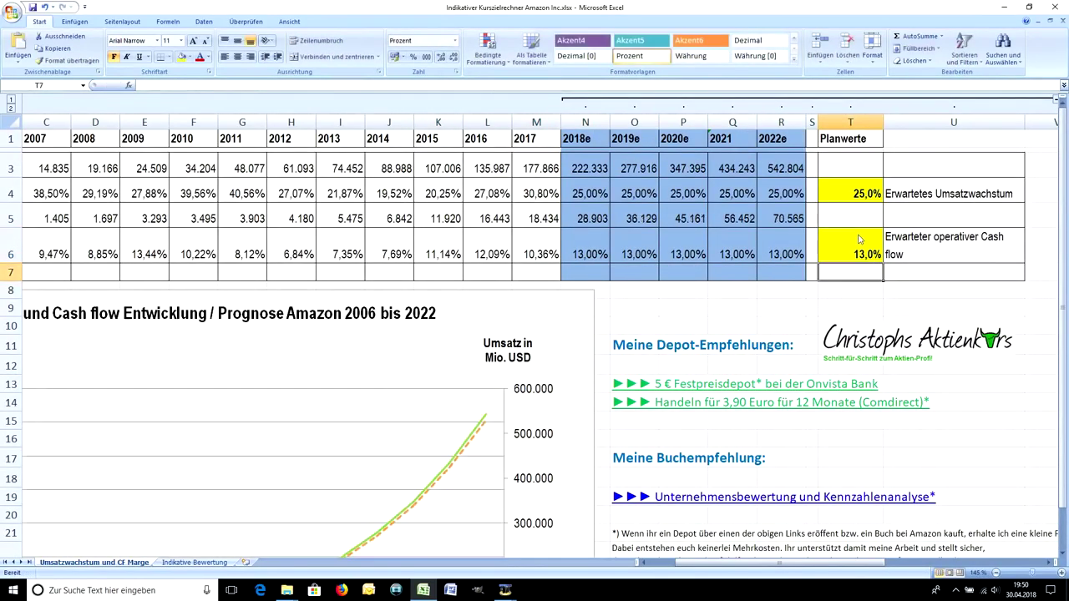
pyautogui.scroll(-1, 858, 236)
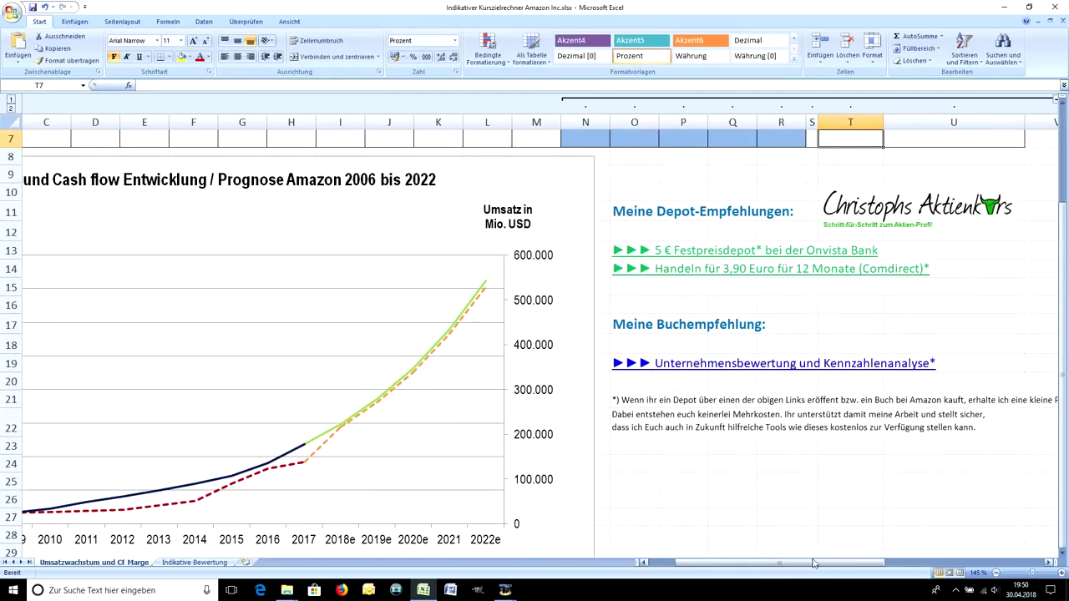
# Step: Set the cash flow margin in T6 to 11% and view the Indikative Bewertung sheet
pyautogui.moveTo(809, 562); pyautogui.dragTo(775, 562)
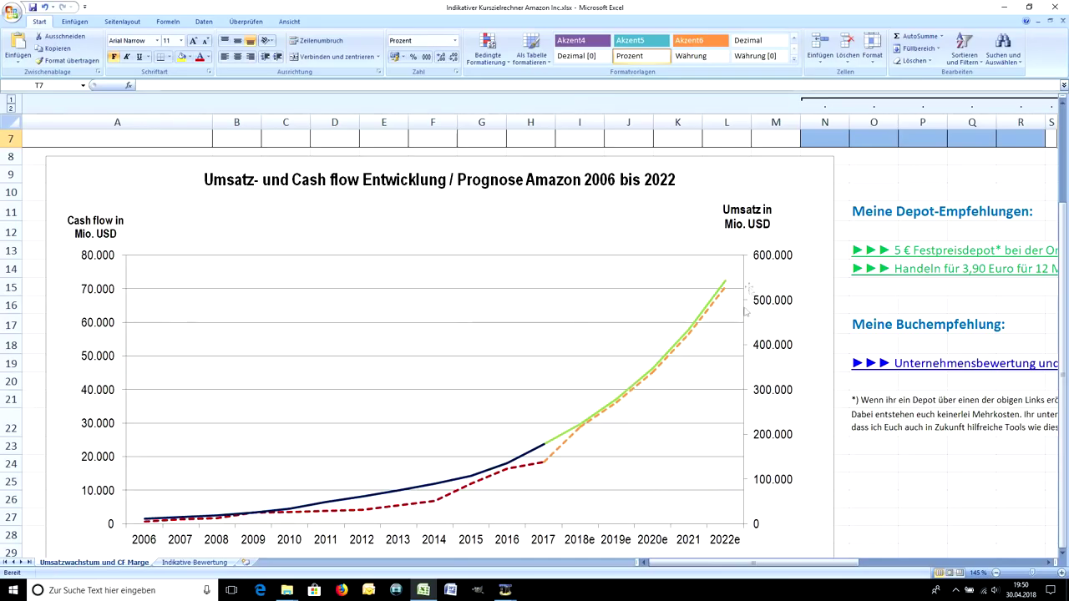
pyautogui.scroll(-1, 635, 363)
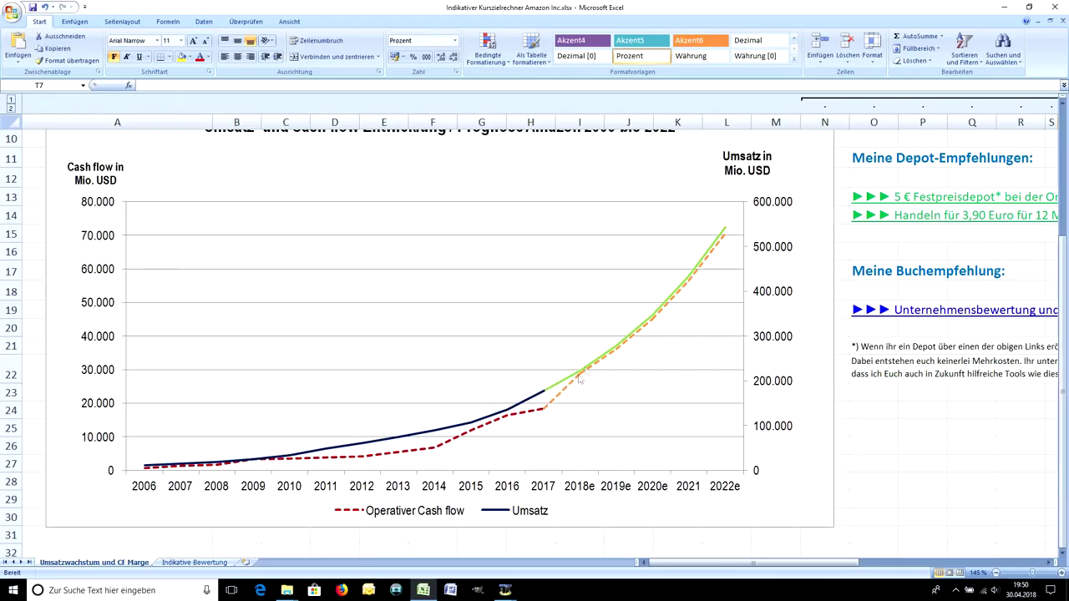
pyautogui.scroll(3, 817, 326)
pyautogui.hscroll(1, 836, 333)
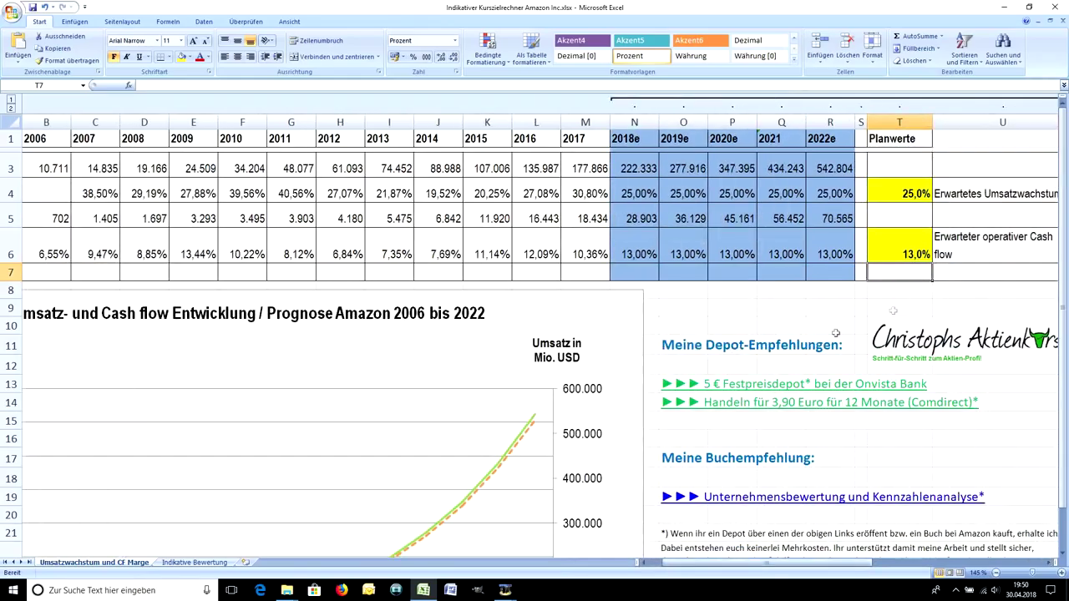
pyautogui.click(900, 254)
pyautogui.write('11')
pyautogui.press('Return')
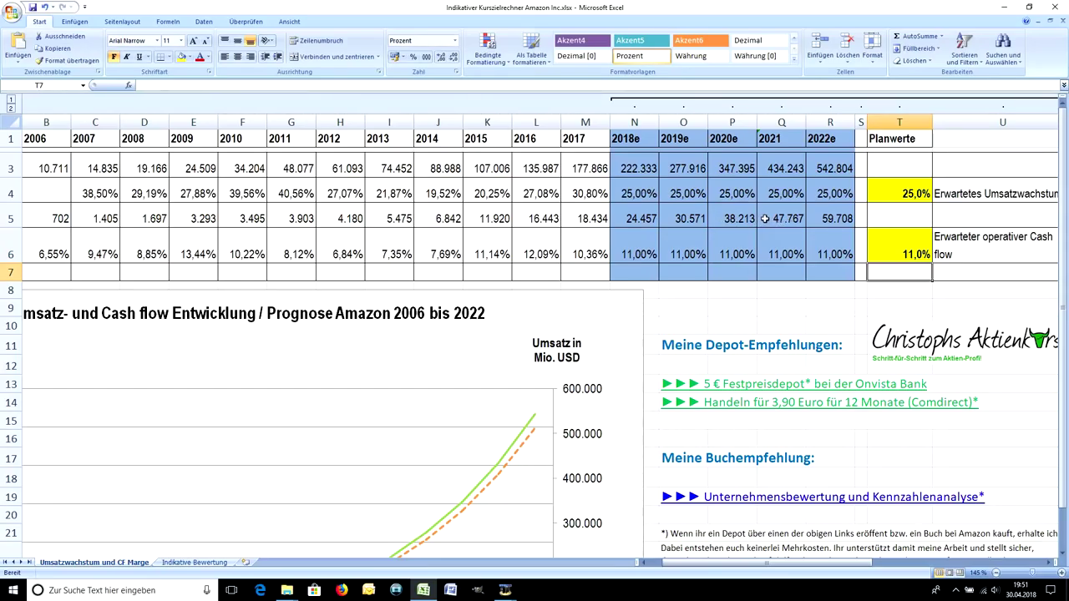
pyautogui.click(215, 562)
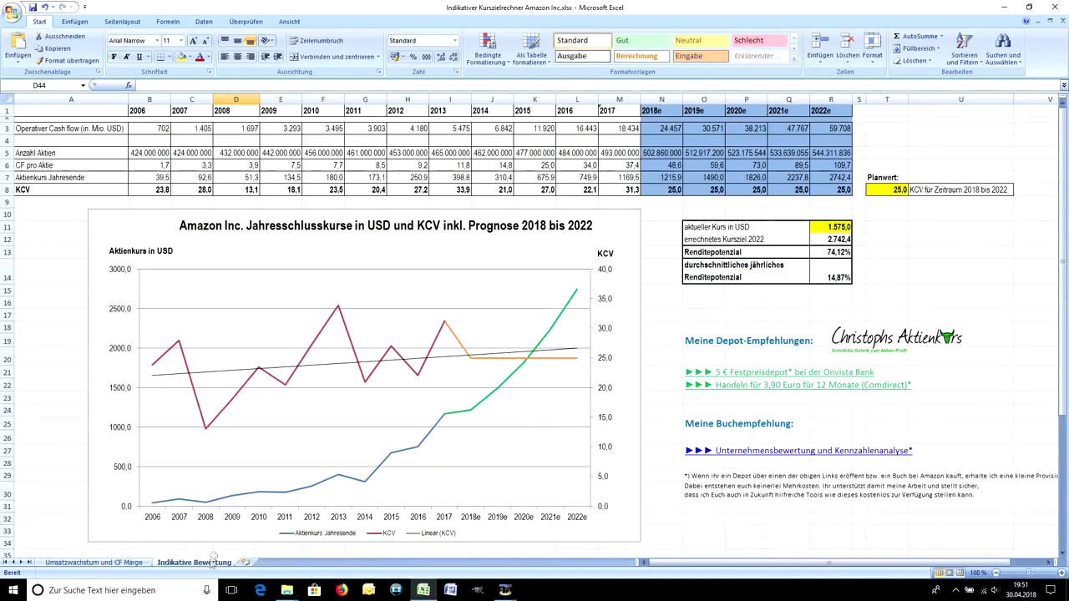
pyautogui.keyDown('ctrl'); pyautogui.scroll(2, 453, 250); pyautogui.keyUp('ctrl')
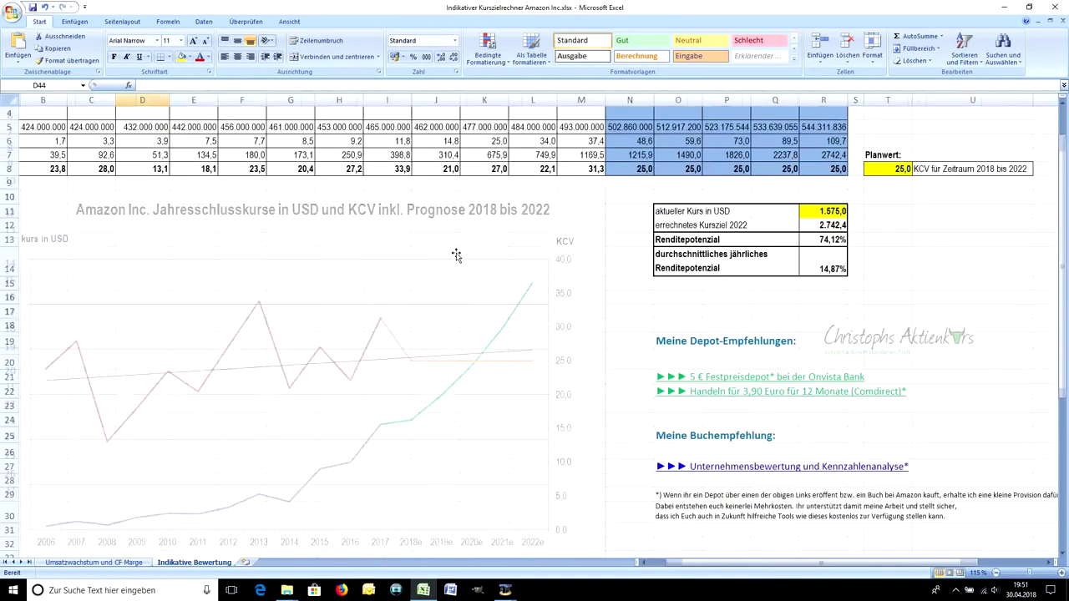
pyautogui.click(643, 563)
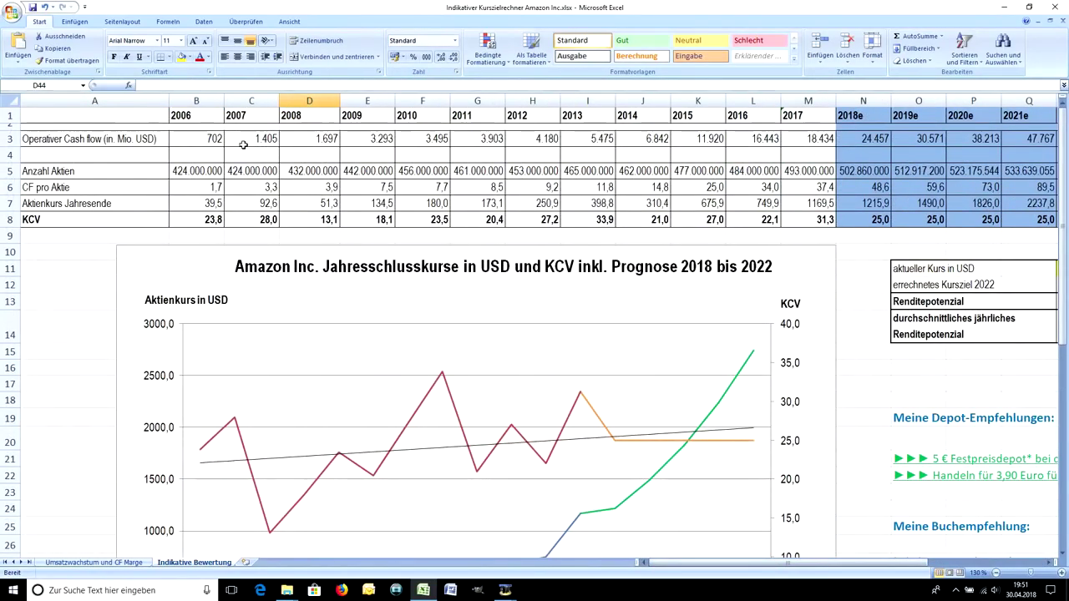
pyautogui.keyDown('ctrl'); pyautogui.scroll(1, 601, 343); pyautogui.keyUp('ctrl')
pyautogui.click(644, 563)
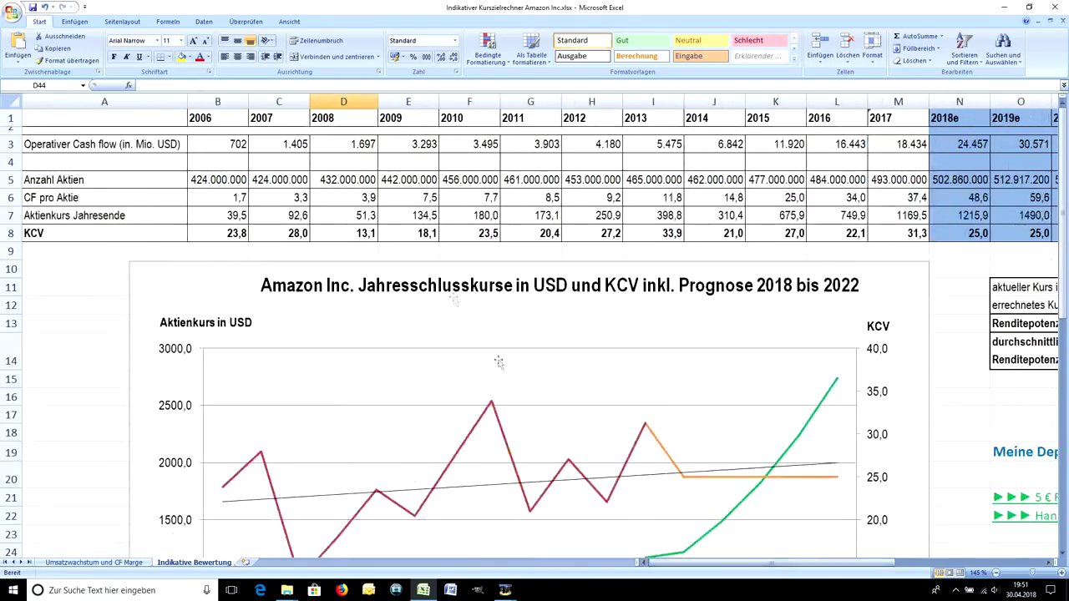
pyautogui.moveTo(250, 142); pyautogui.dragTo(874, 144)
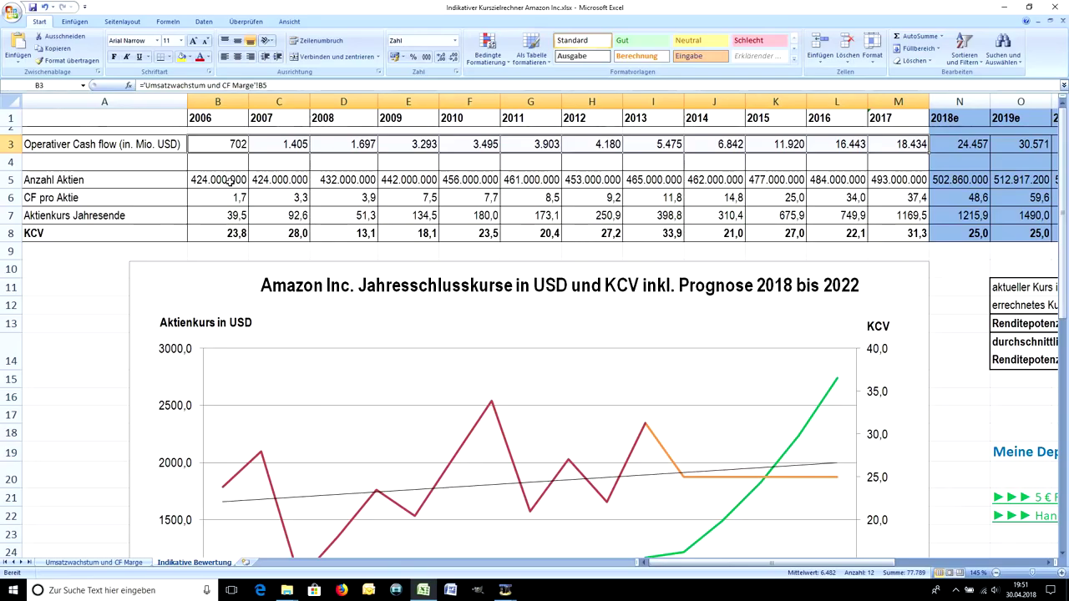
pyautogui.moveTo(228, 180)
pyautogui.mouseDown()
pyautogui.moveTo(543, 170)
pyautogui.moveTo(895, 179)
pyautogui.mouseUp()
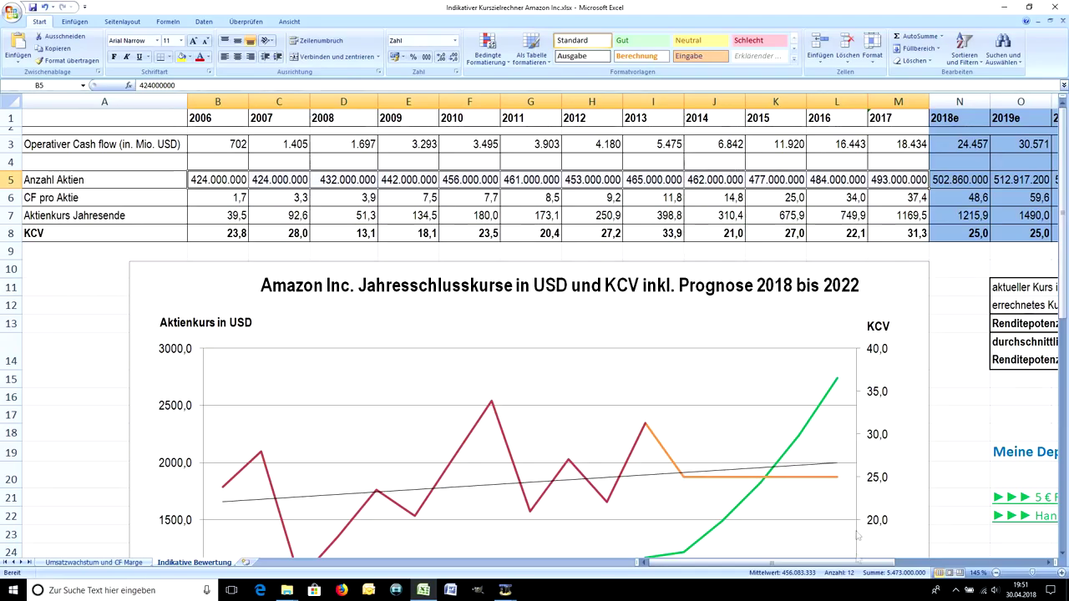
pyautogui.moveTo(859, 564); pyautogui.dragTo(873, 566)
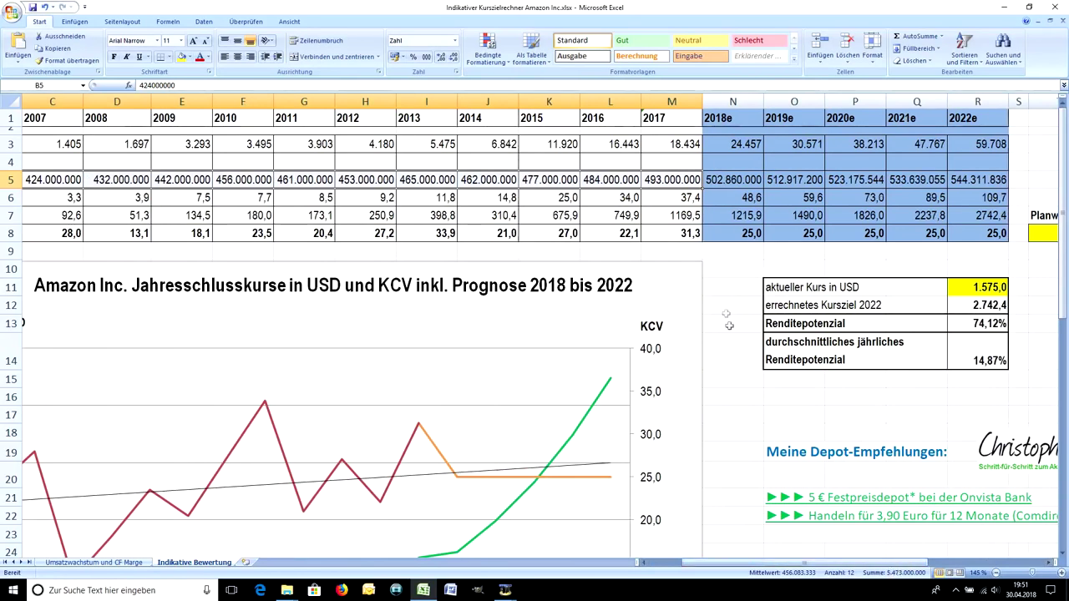
pyautogui.moveTo(731, 180); pyautogui.dragTo(977, 180)
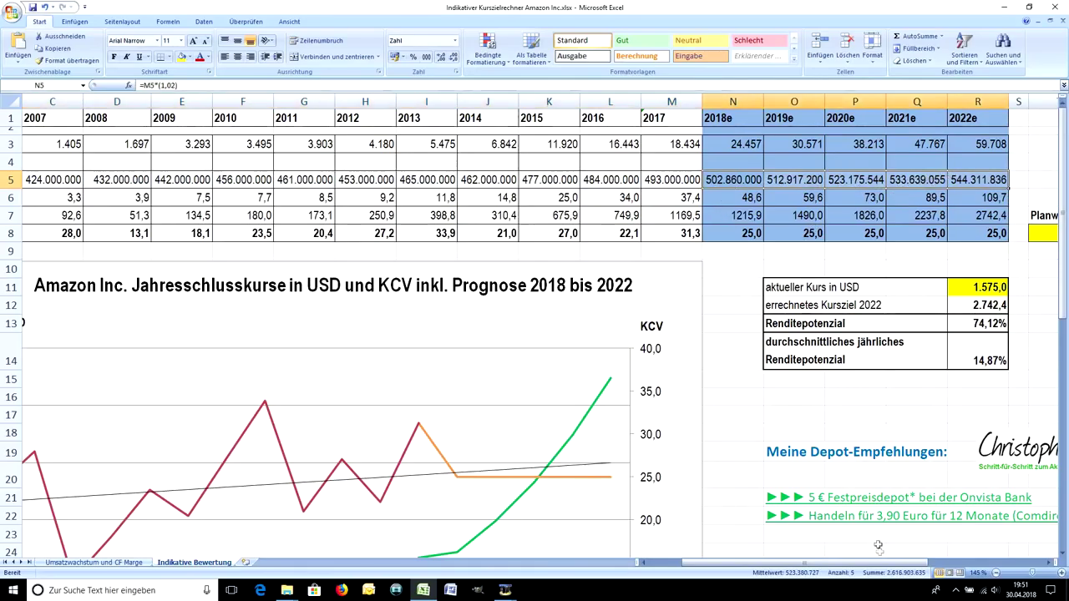
pyautogui.moveTo(887, 567); pyautogui.dragTo(884, 566)
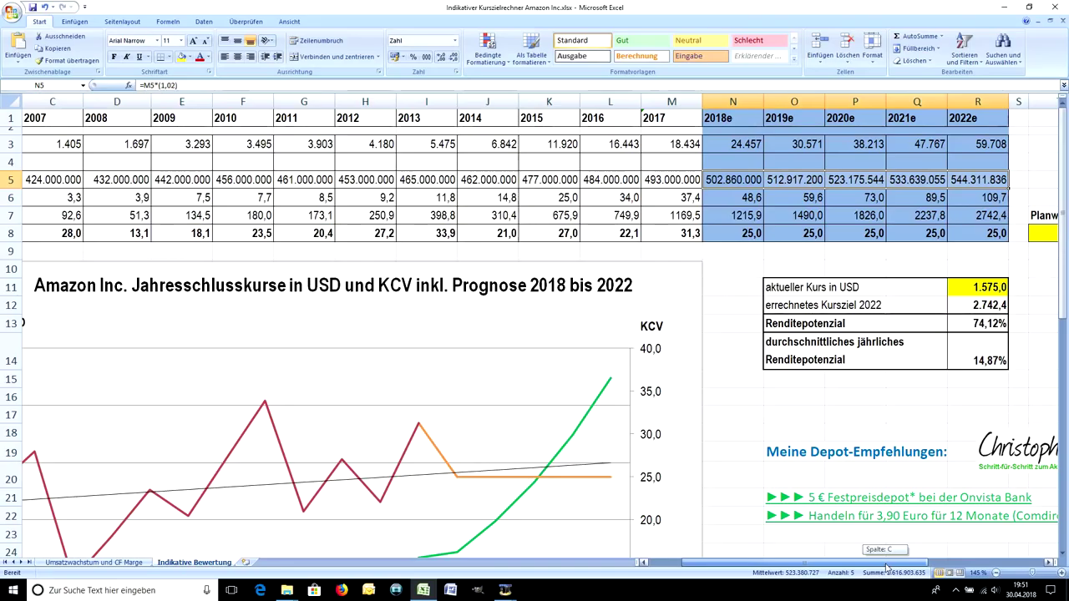
pyautogui.moveTo(884, 567); pyautogui.dragTo(851, 567)
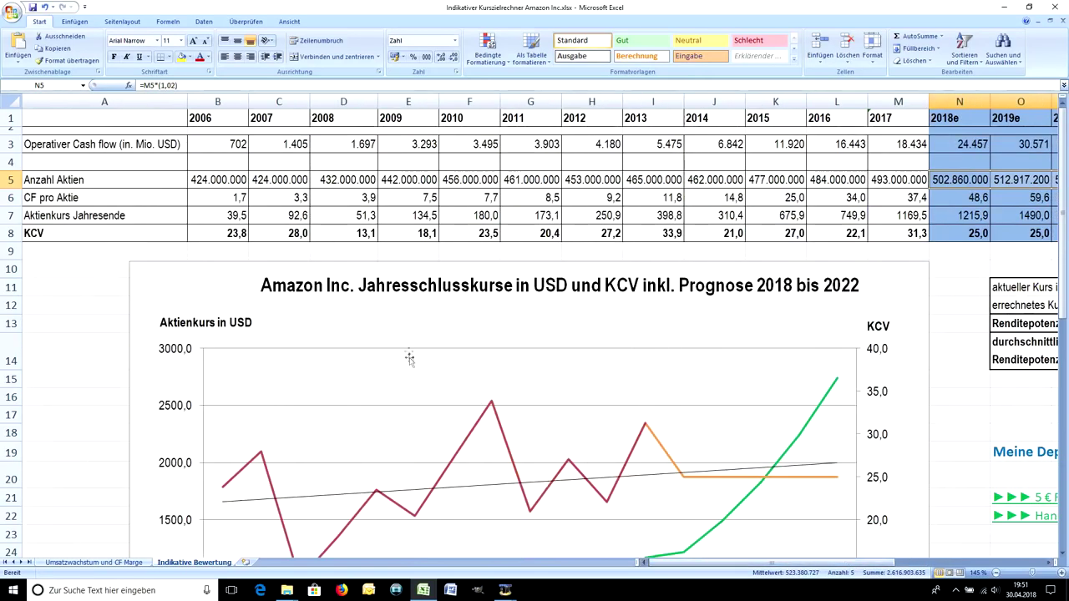
pyautogui.moveTo(209, 197); pyautogui.dragTo(871, 188)
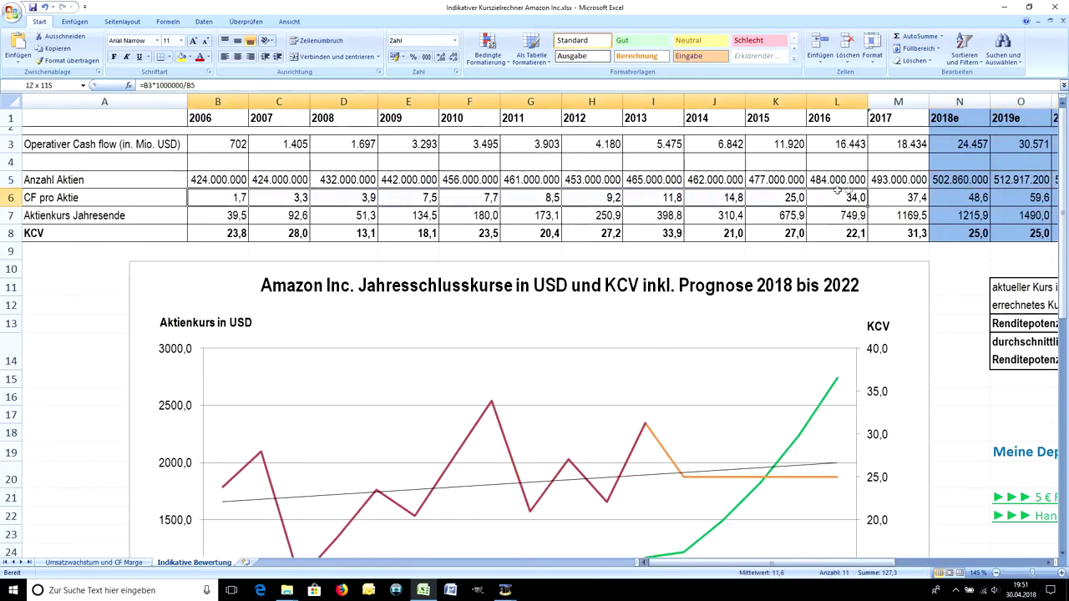
pyautogui.click(882, 194)
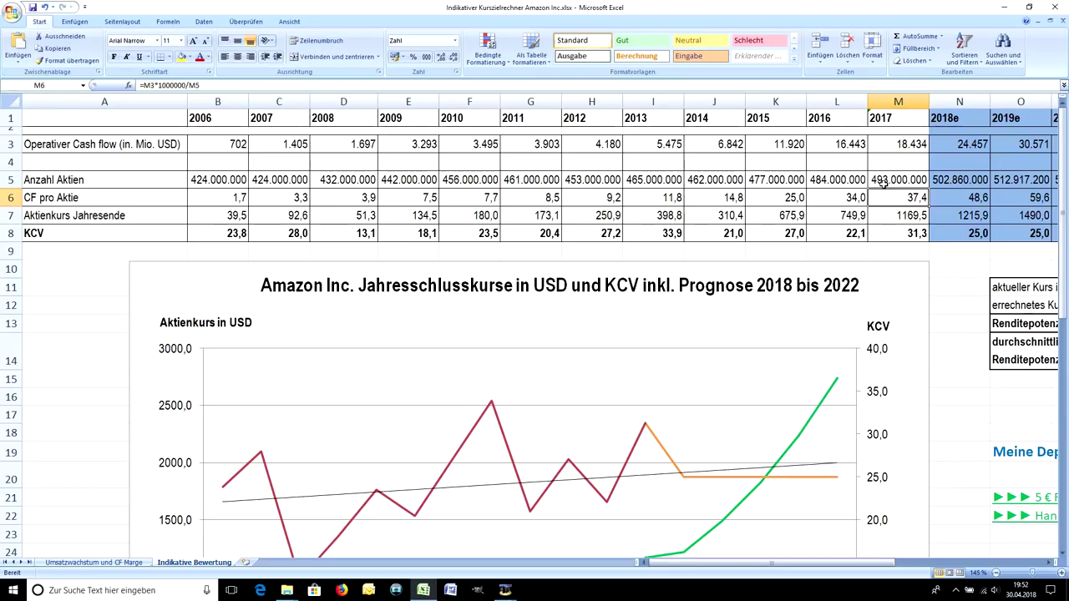
pyautogui.moveTo(227, 216); pyautogui.dragTo(894, 215)
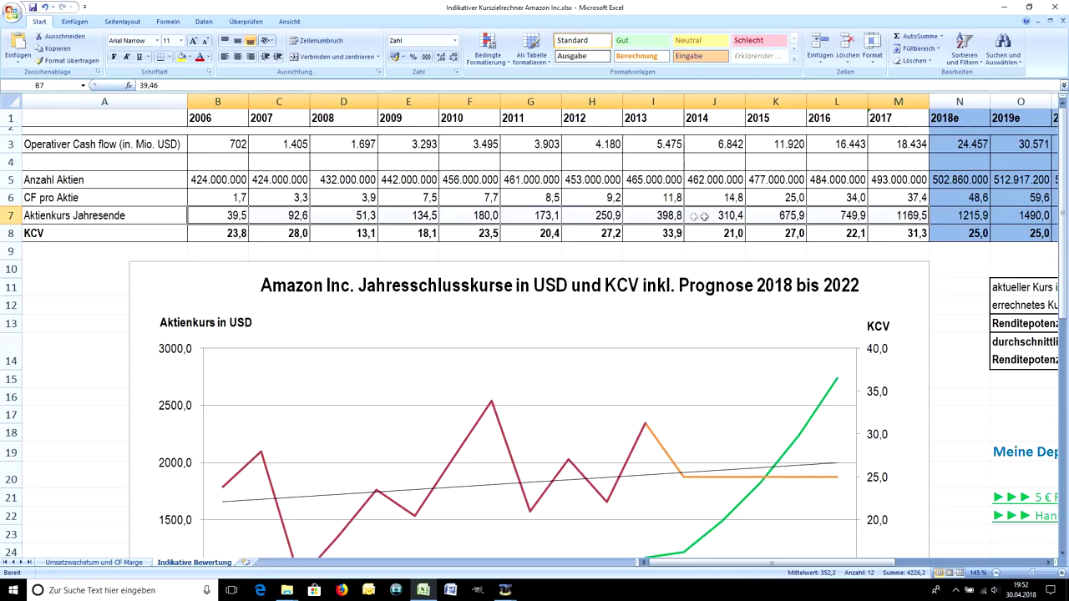
pyautogui.click(226, 235)
pyautogui.press('F2')
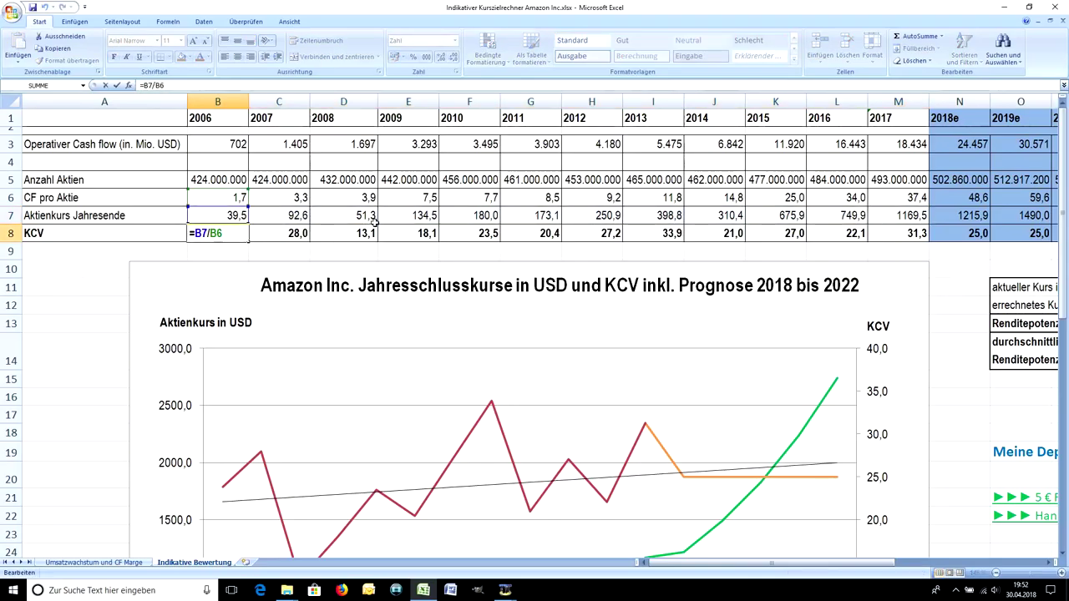
pyautogui.press('Escape')
pyautogui.moveTo(211, 235)
pyautogui.mouseDown()
pyautogui.moveTo(776, 220)
pyautogui.moveTo(898, 235)
pyautogui.mouseUp()
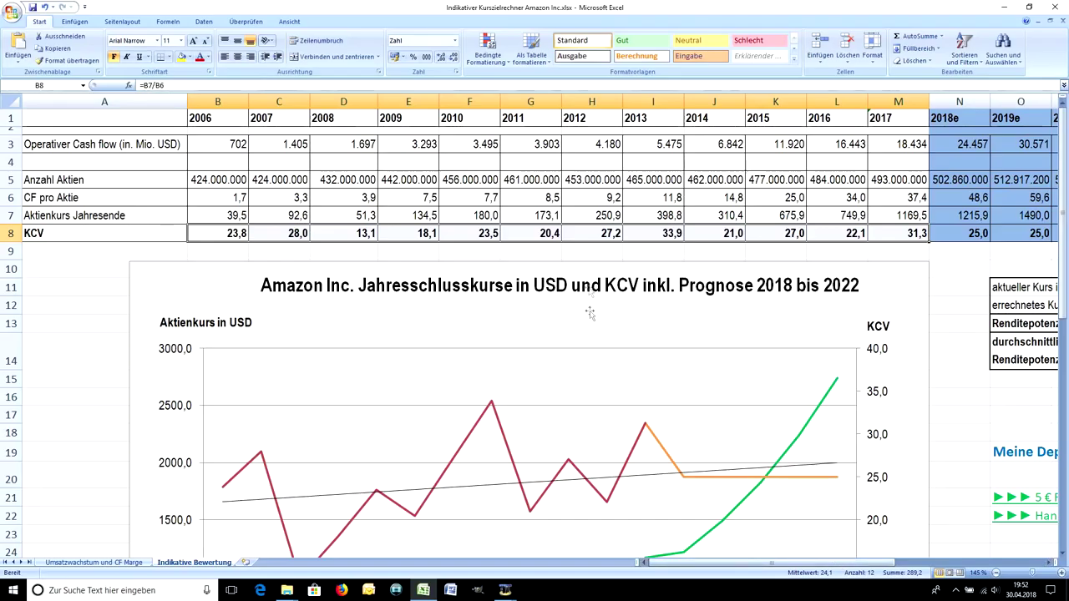
pyautogui.scroll(-1, 505, 307)
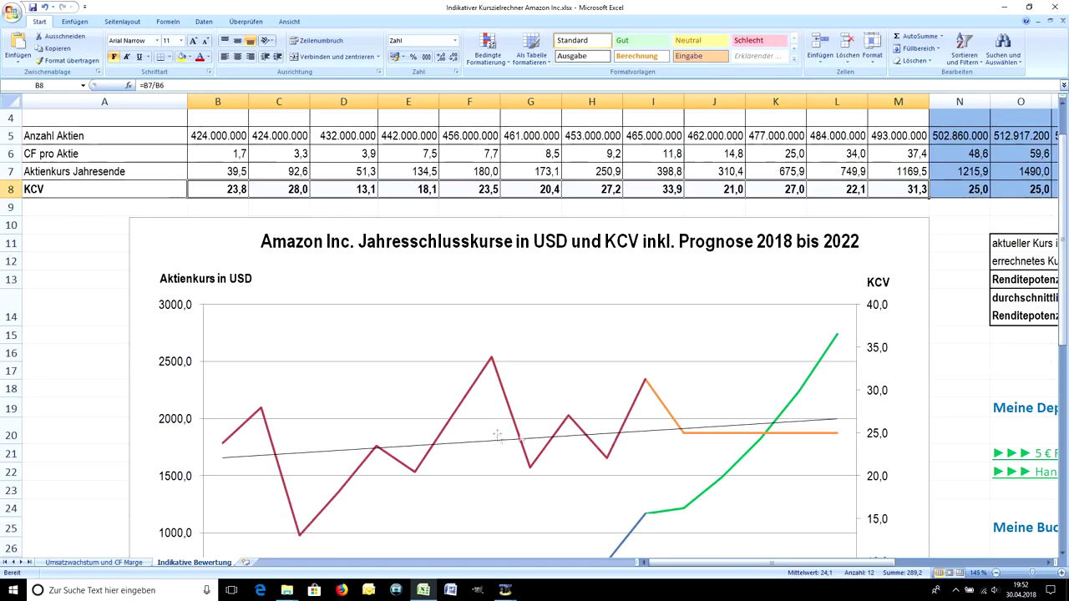
pyautogui.scroll(1, 440, 443)
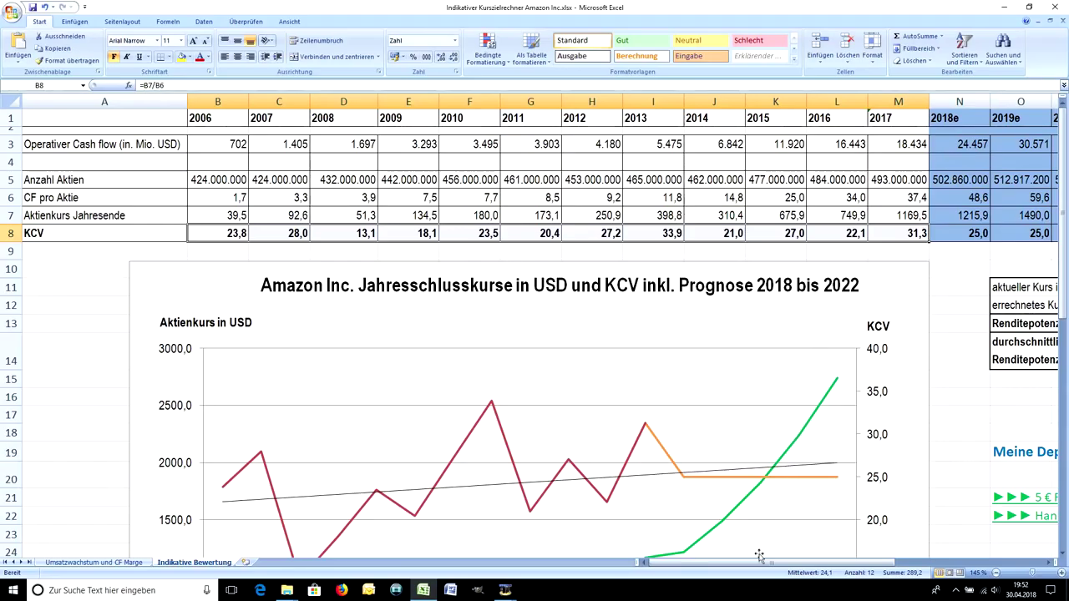
pyautogui.moveTo(768, 563); pyautogui.dragTo(839, 568)
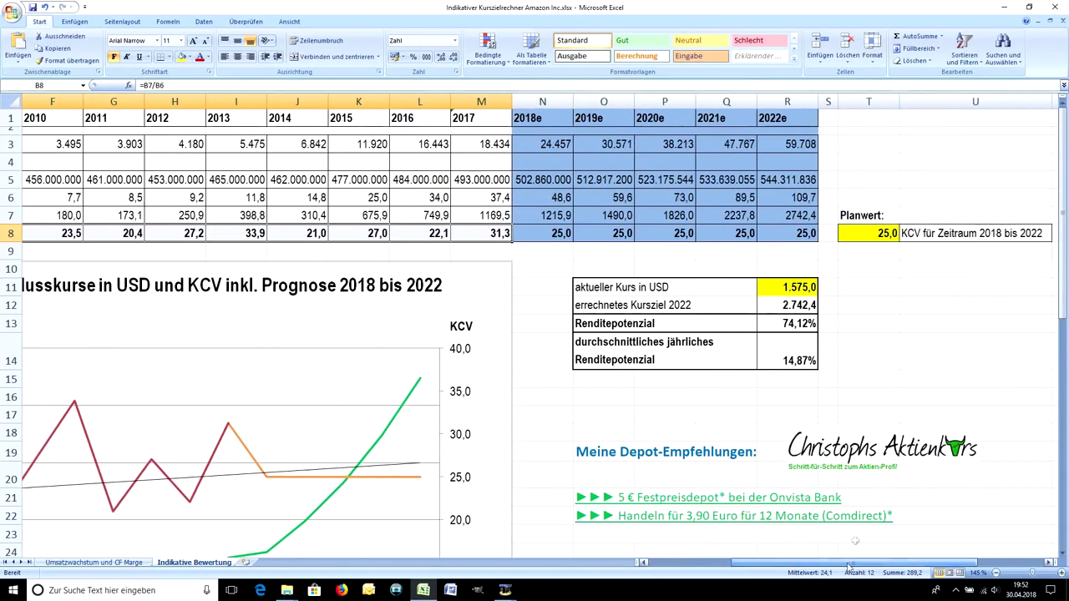
pyautogui.click(877, 236)
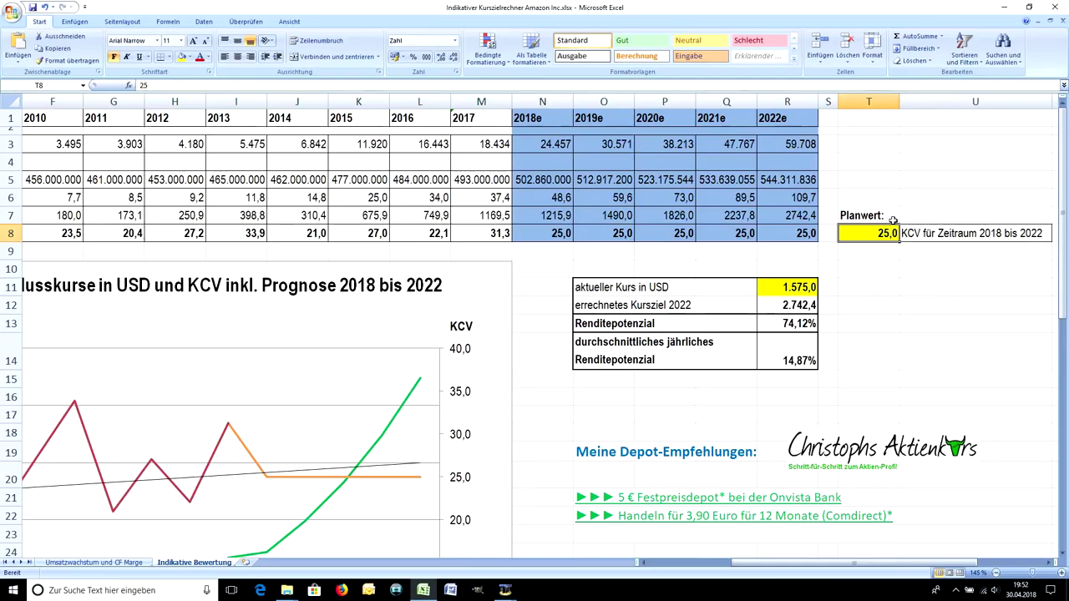
pyautogui.click(802, 286)
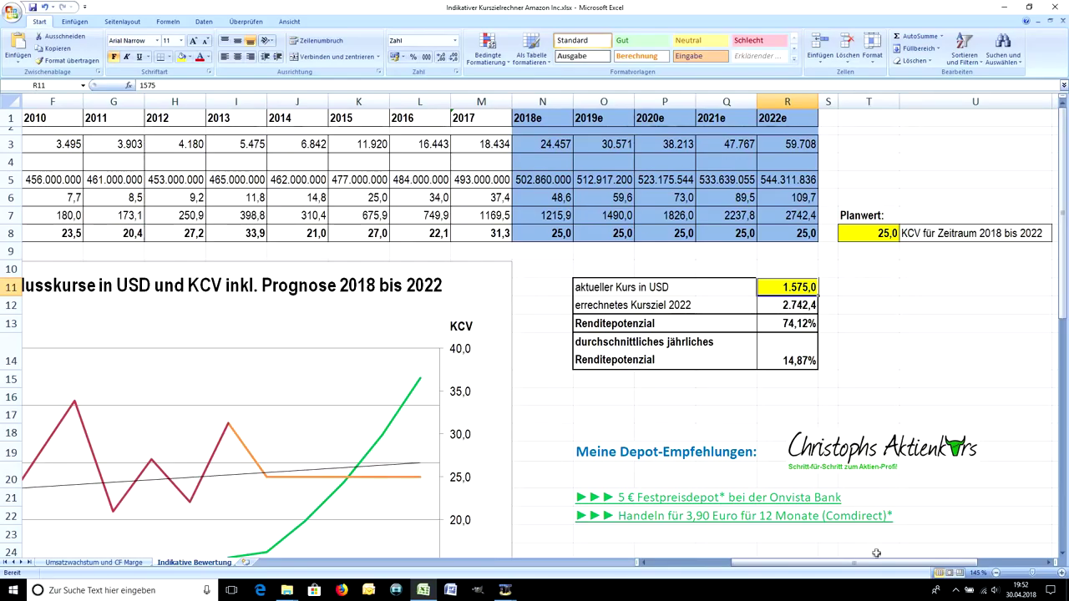
pyautogui.click(643, 563)
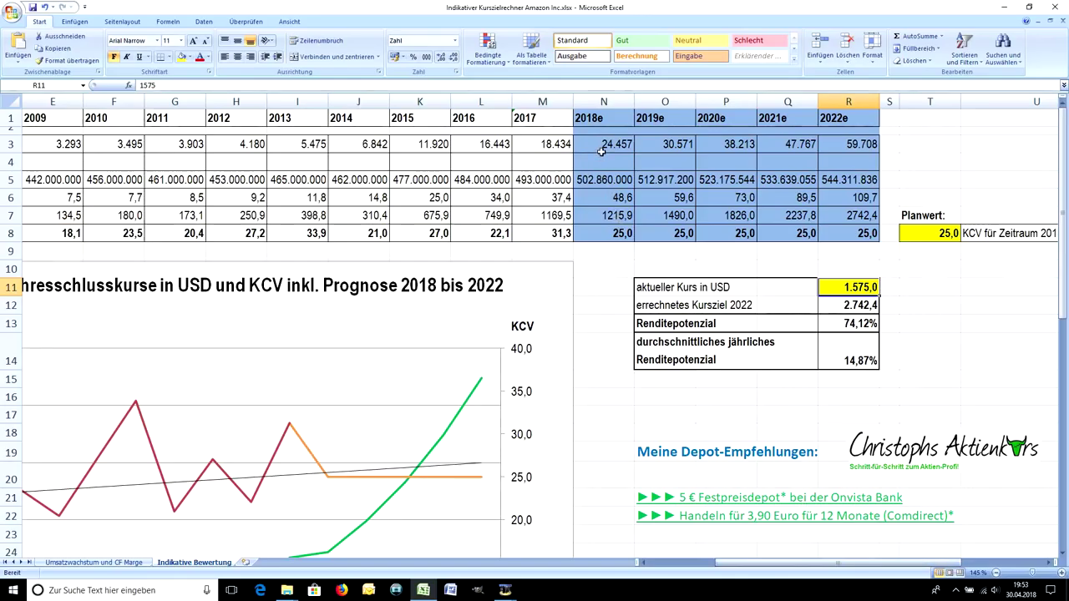
pyautogui.click(602, 146)
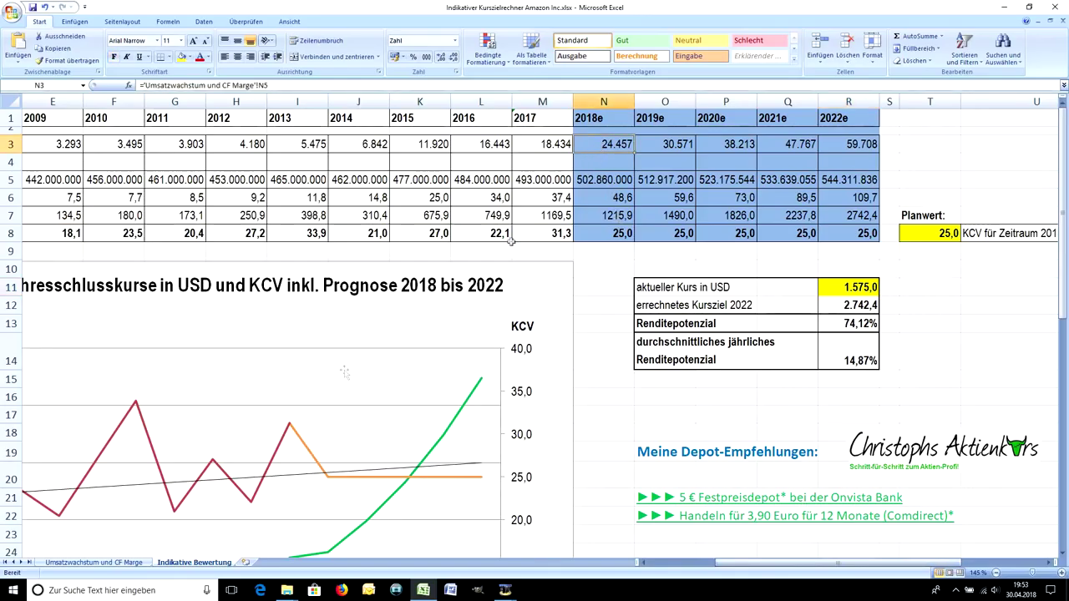
pyautogui.click(117, 562)
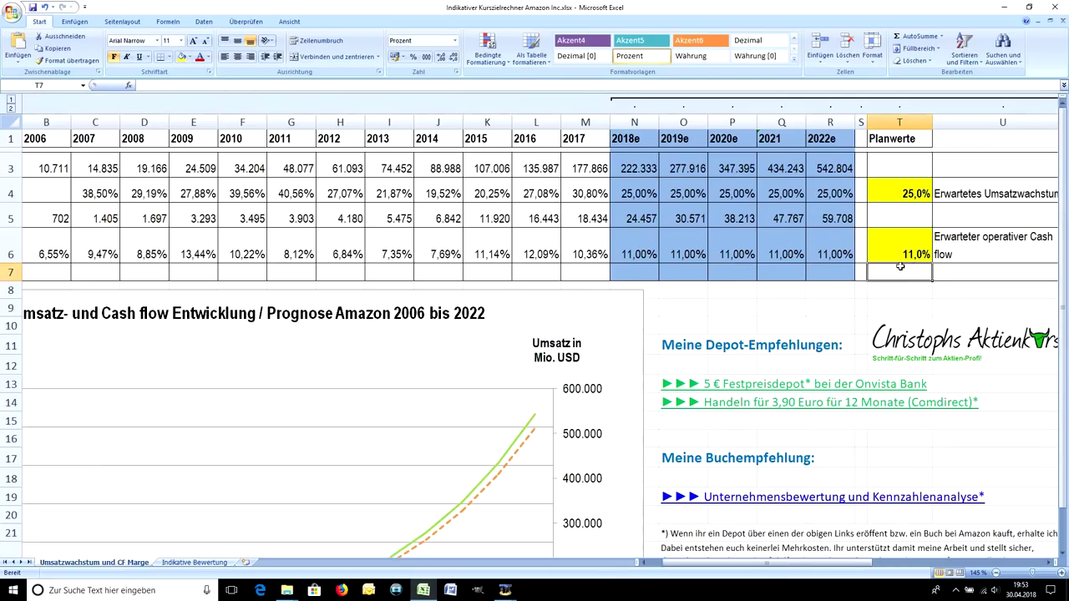
pyautogui.click(899, 251)
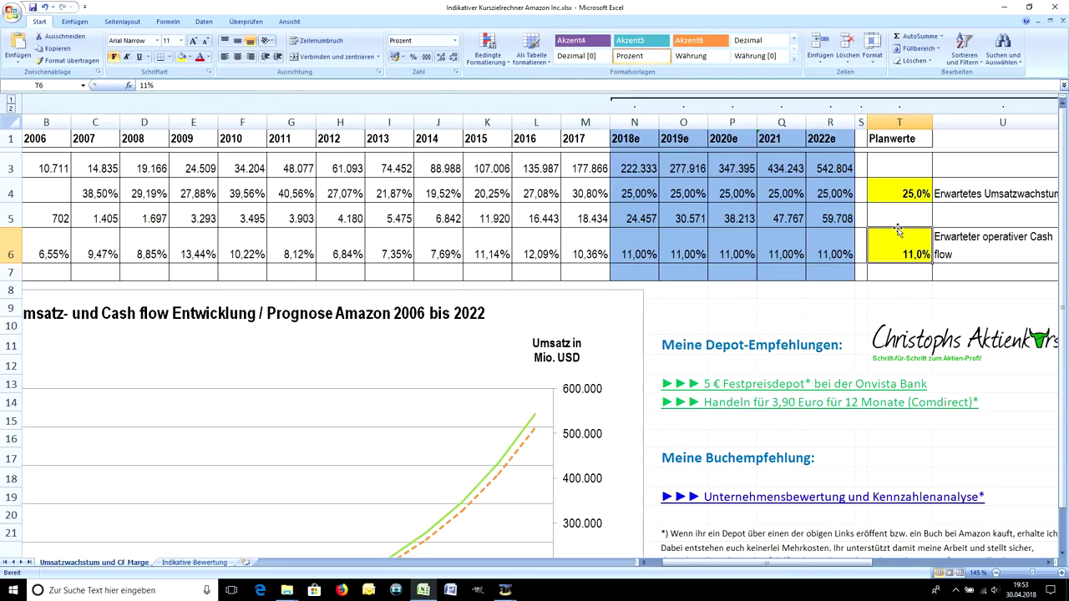
pyautogui.moveTo(635, 214); pyautogui.dragTo(840, 215)
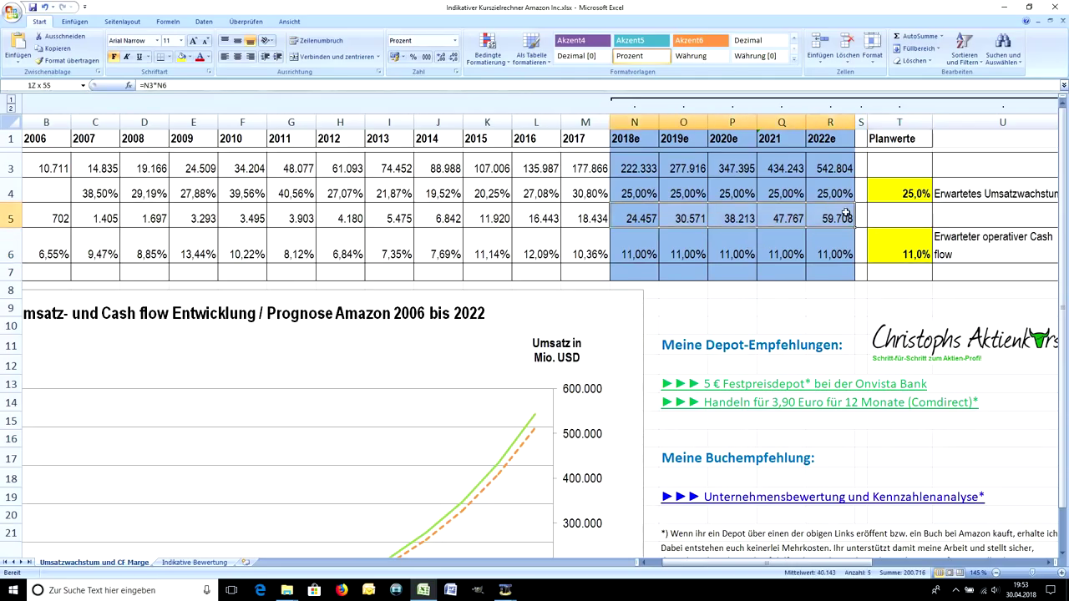
pyautogui.click(195, 562)
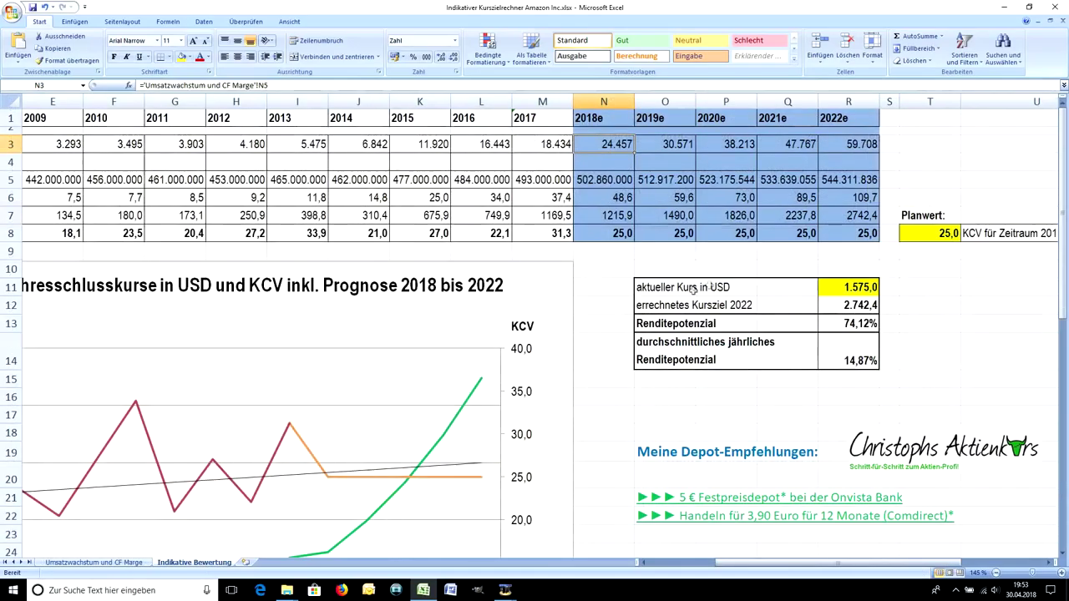
pyautogui.moveTo(840, 150)
pyautogui.mouseDown()
pyautogui.moveTo(706, 164)
pyautogui.moveTo(604, 149)
pyautogui.mouseUp()
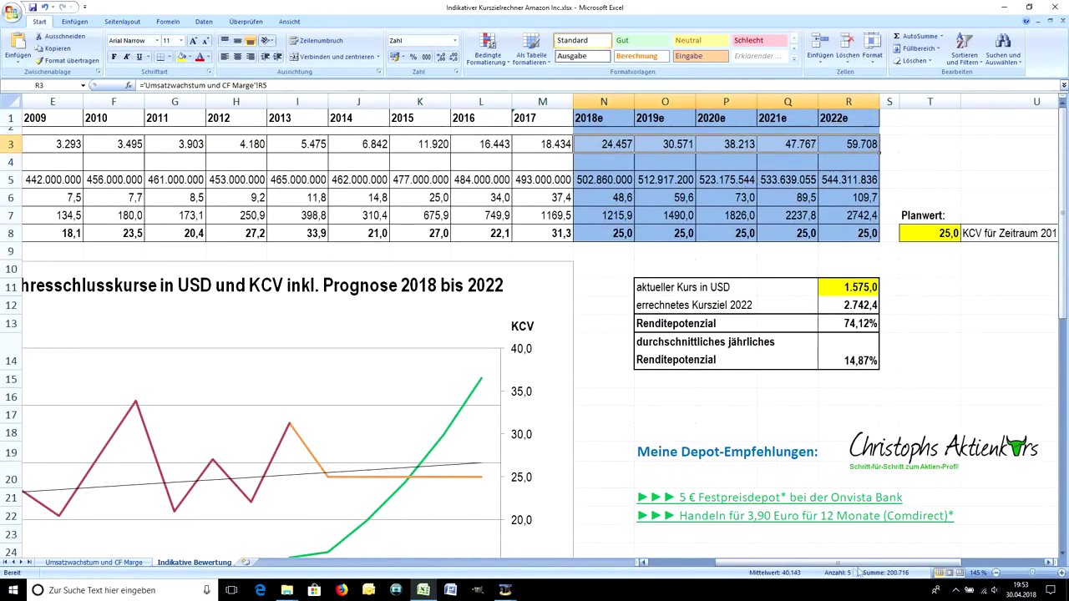
pyautogui.moveTo(843, 568); pyautogui.dragTo(822, 560)
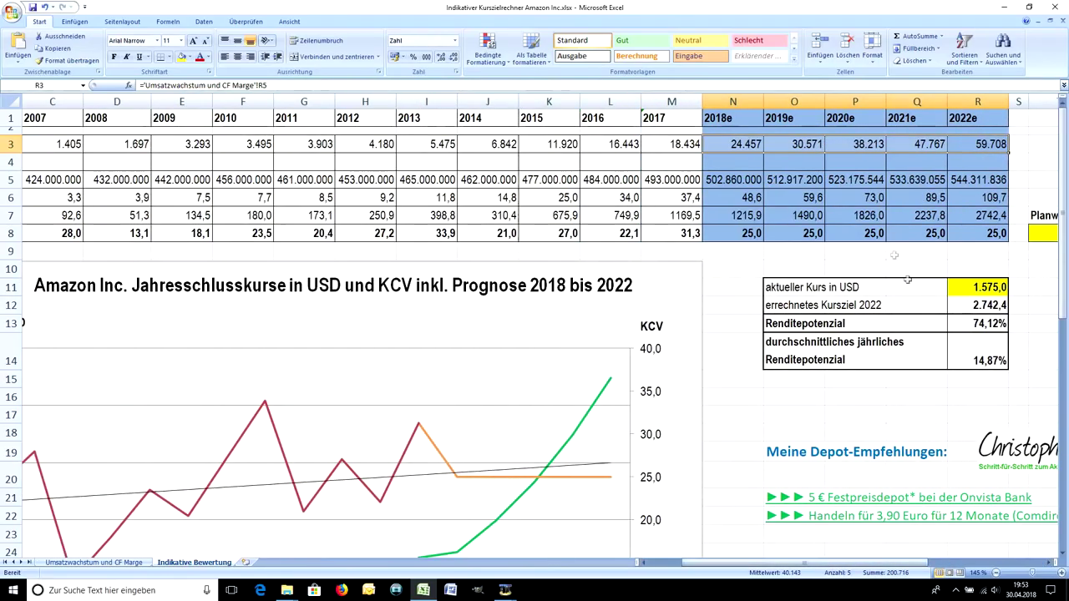
pyautogui.click(882, 215)
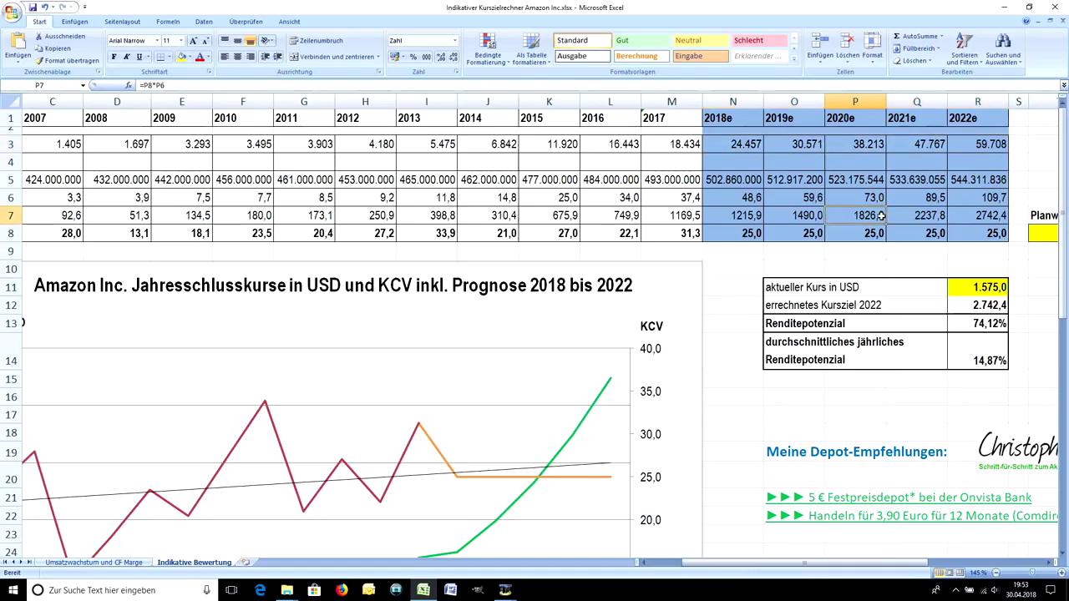
pyautogui.click(960, 216)
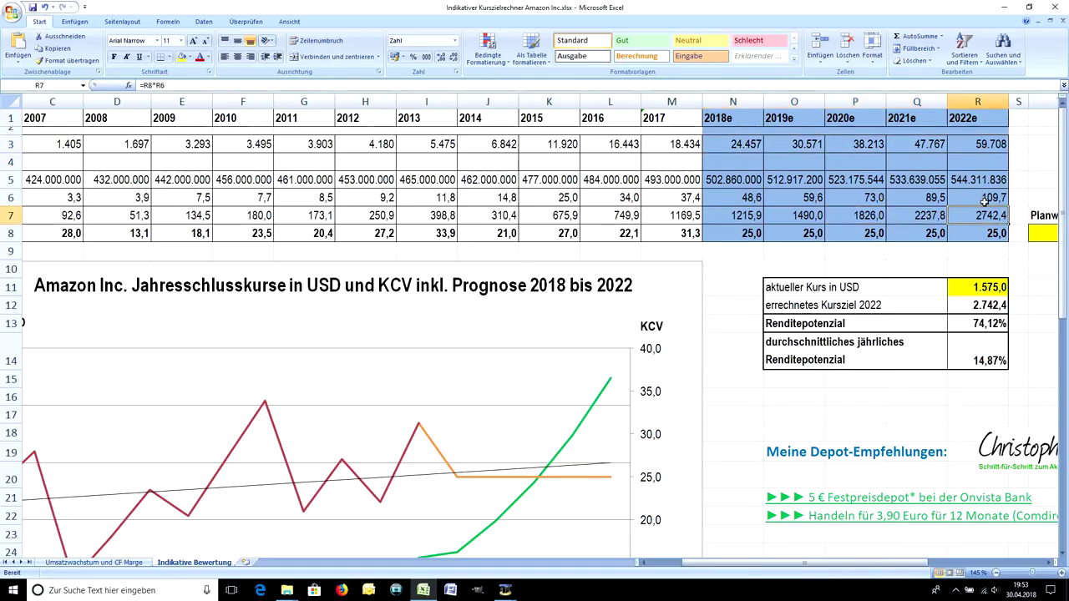
pyautogui.press('F2')
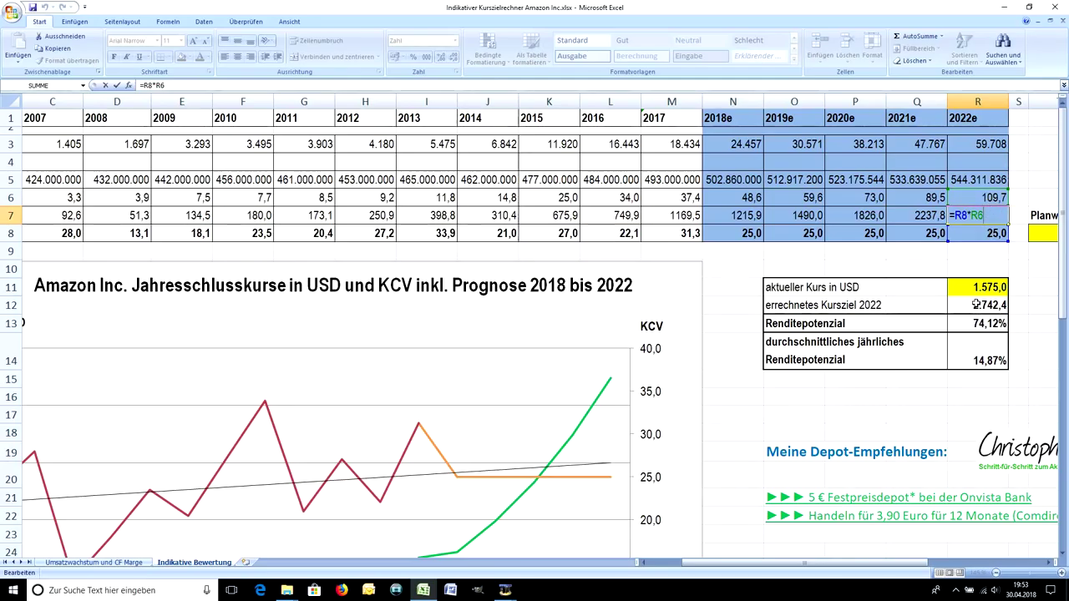
pyautogui.hotkey('ctrl', 'Return')
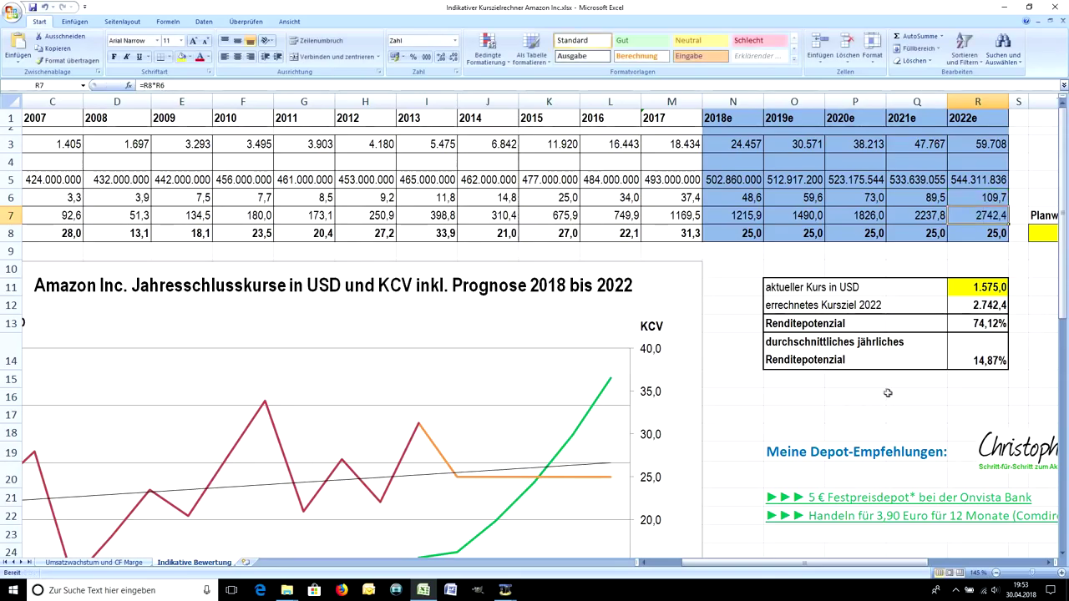
pyautogui.hscroll(-1, 868, 548)
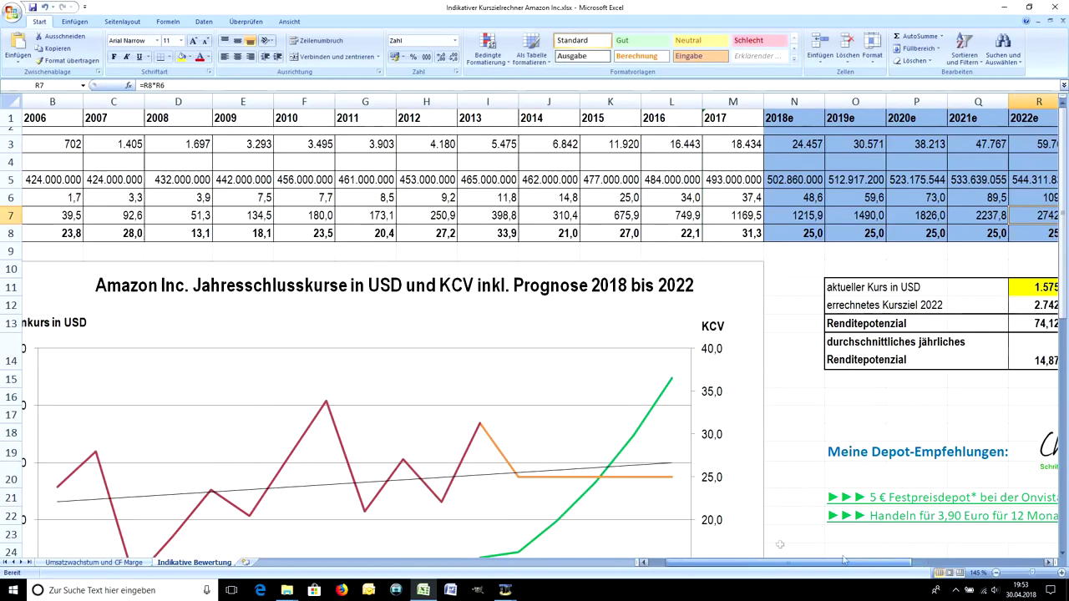
pyautogui.click(142, 565)
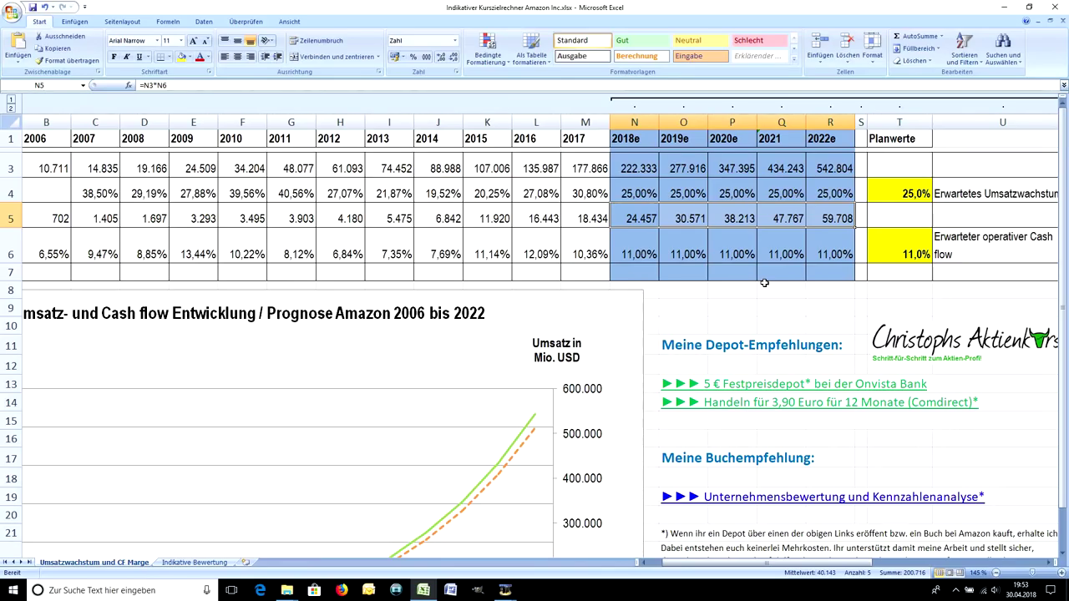
pyautogui.click(893, 189)
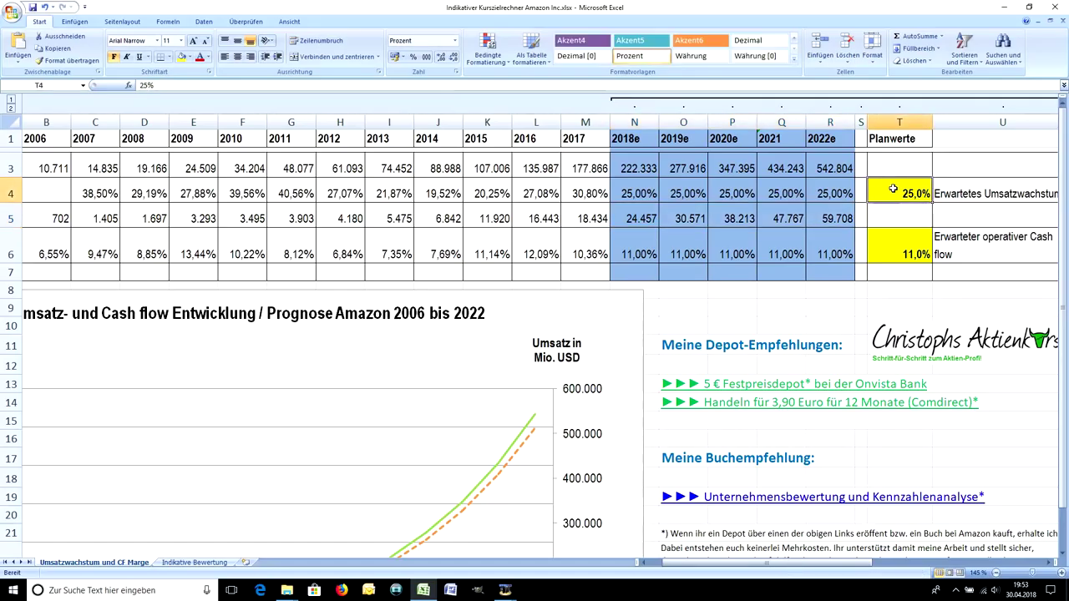
pyautogui.click(899, 250)
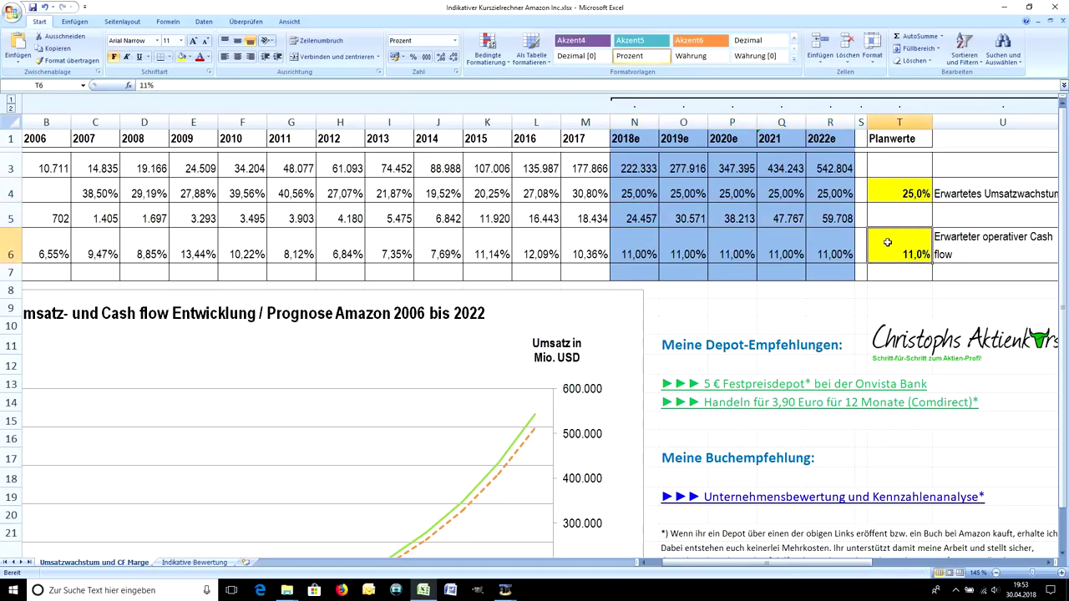
pyautogui.click(195, 563)
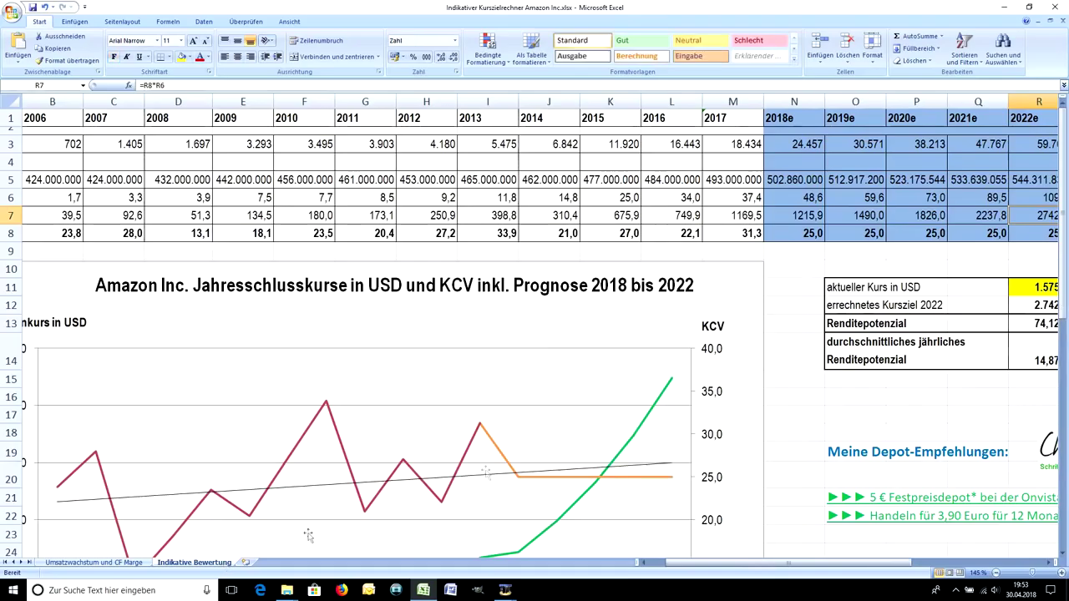
pyautogui.click(939, 263)
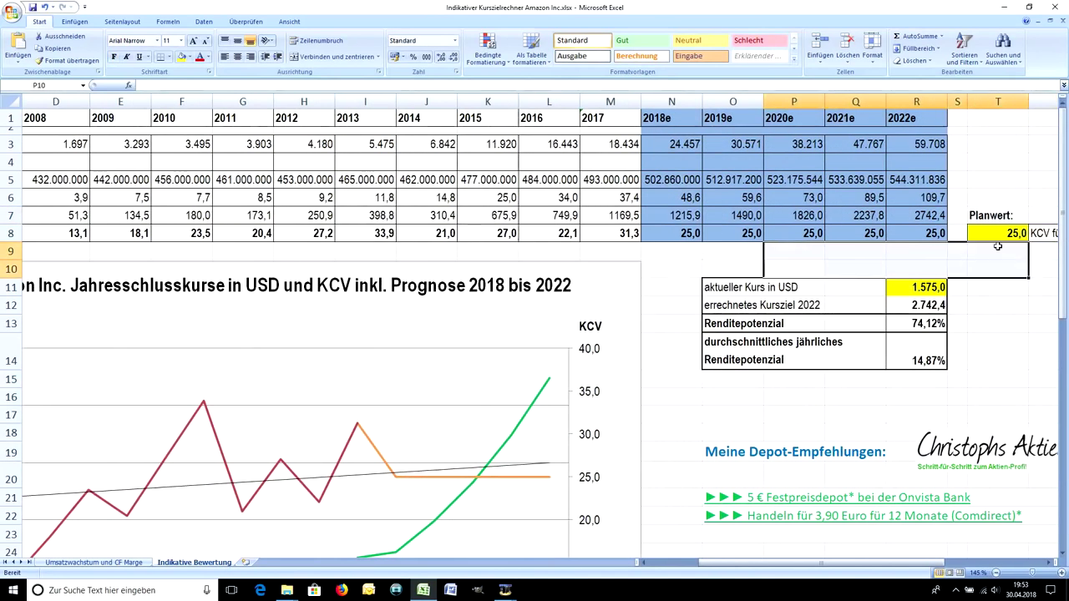
pyautogui.click(998, 234)
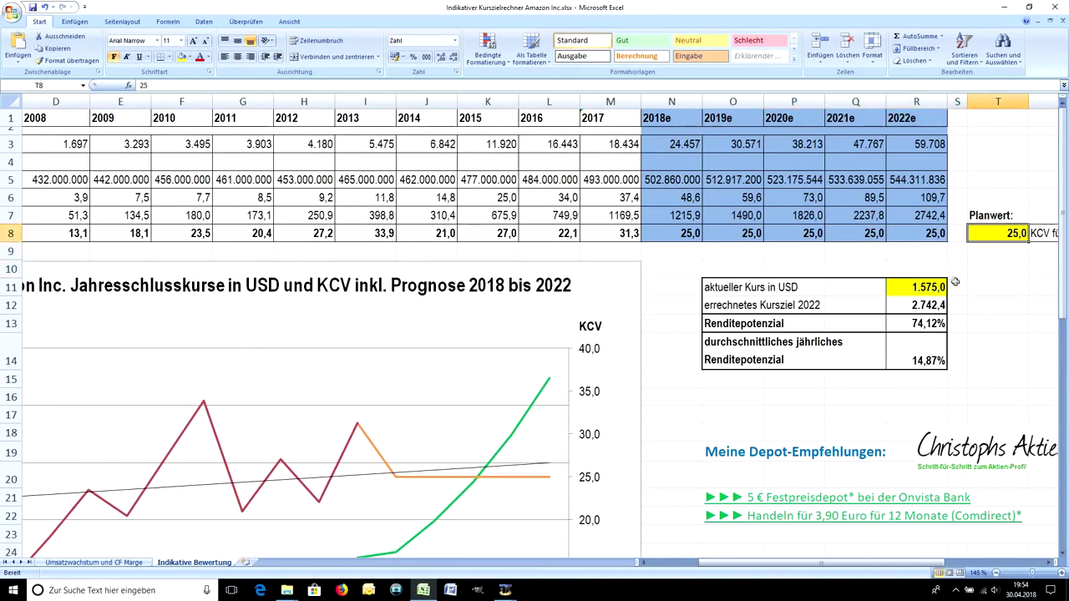
pyautogui.click(930, 285)
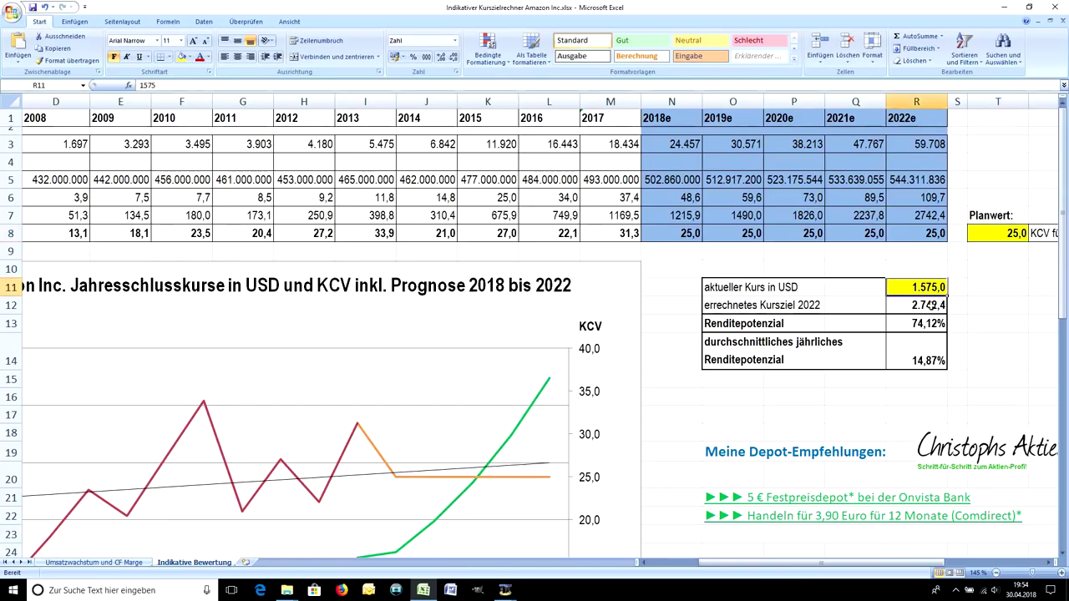
pyautogui.click(823, 308)
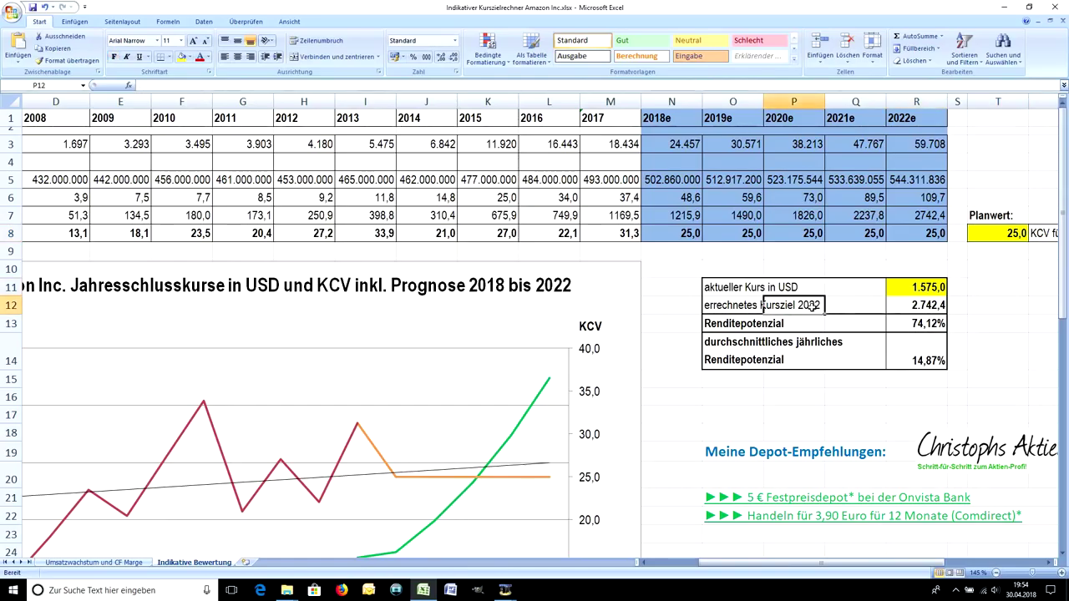
pyautogui.click(928, 309)
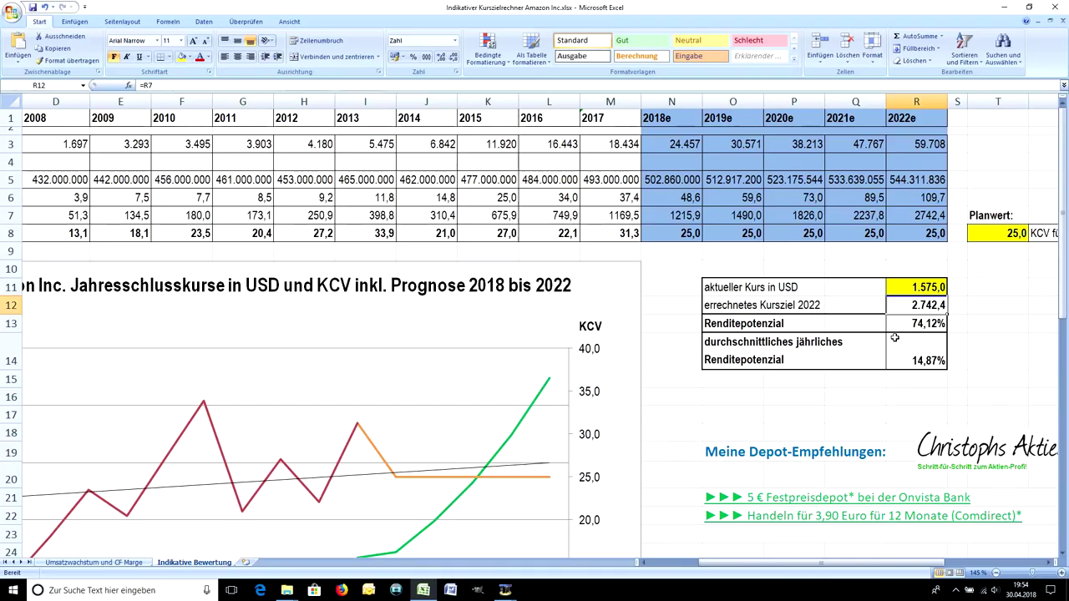
pyautogui.click(902, 325)
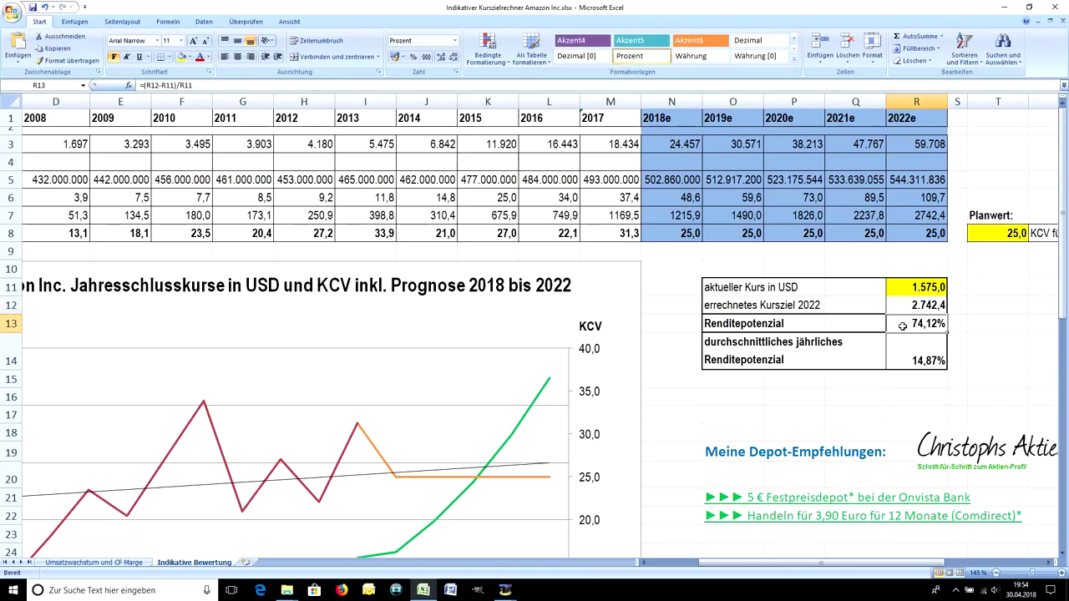
pyautogui.click(912, 345)
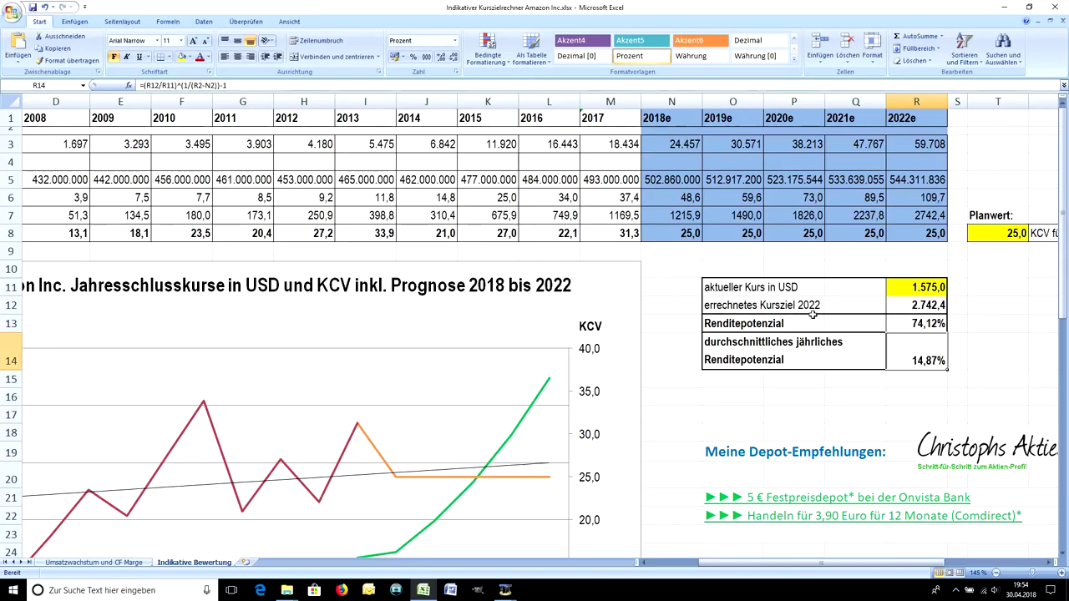
pyautogui.click(141, 565)
# Step: Cut expected revenue growth in T4 to 10% and view the Indikative Bewertung results
pyautogui.click(919, 199)
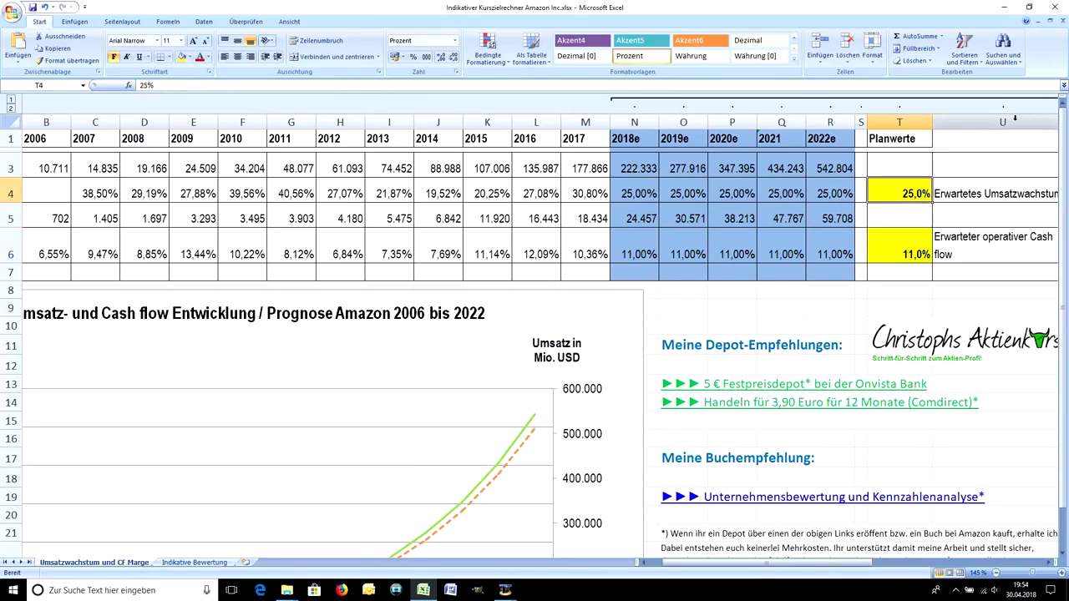
pyautogui.write('10')
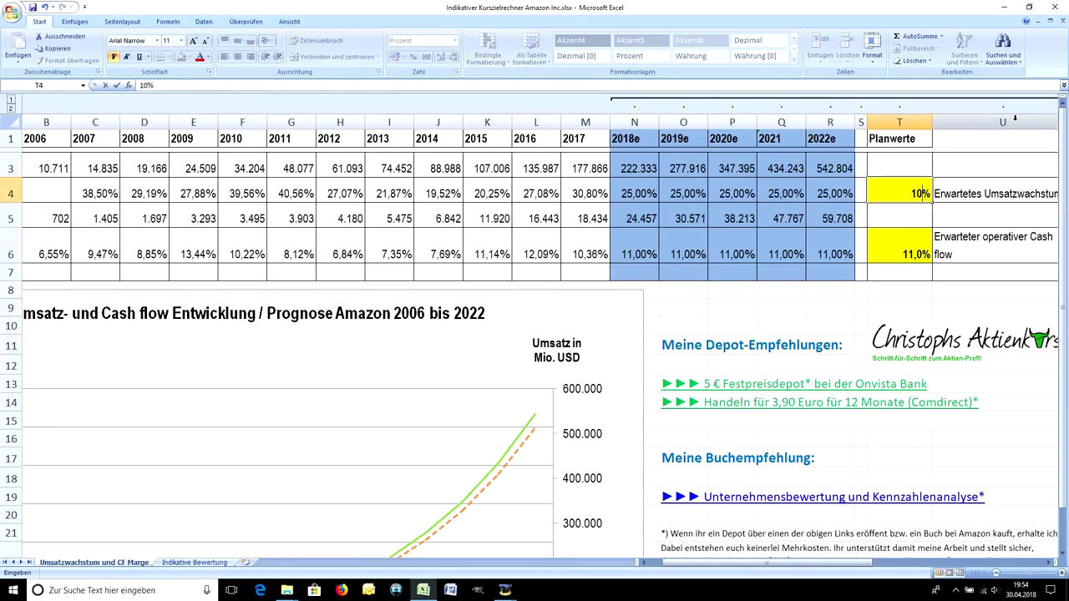
pyautogui.press('Return')
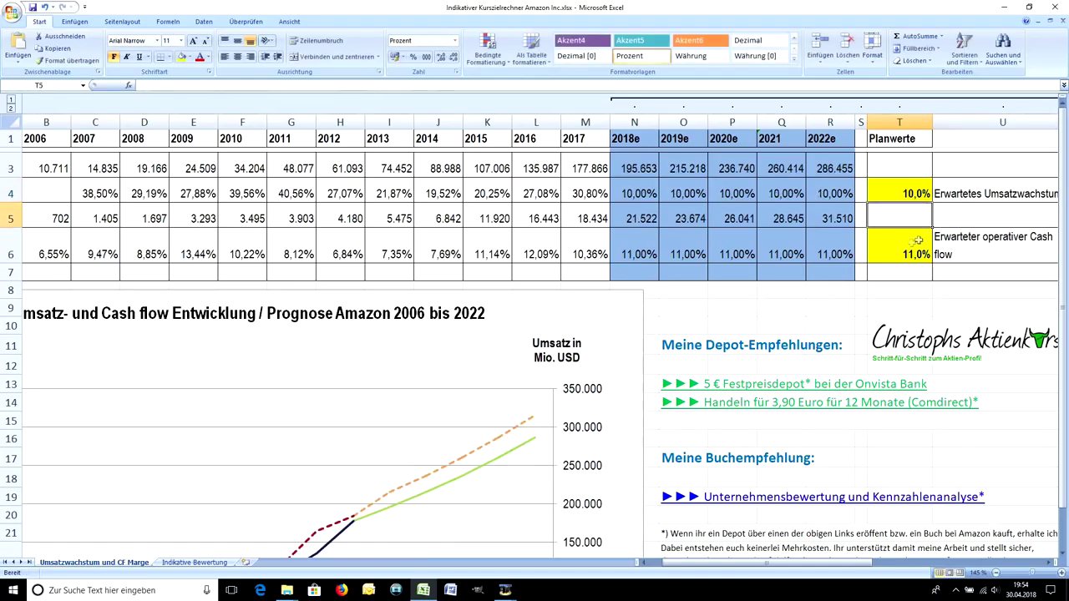
pyautogui.click(910, 243)
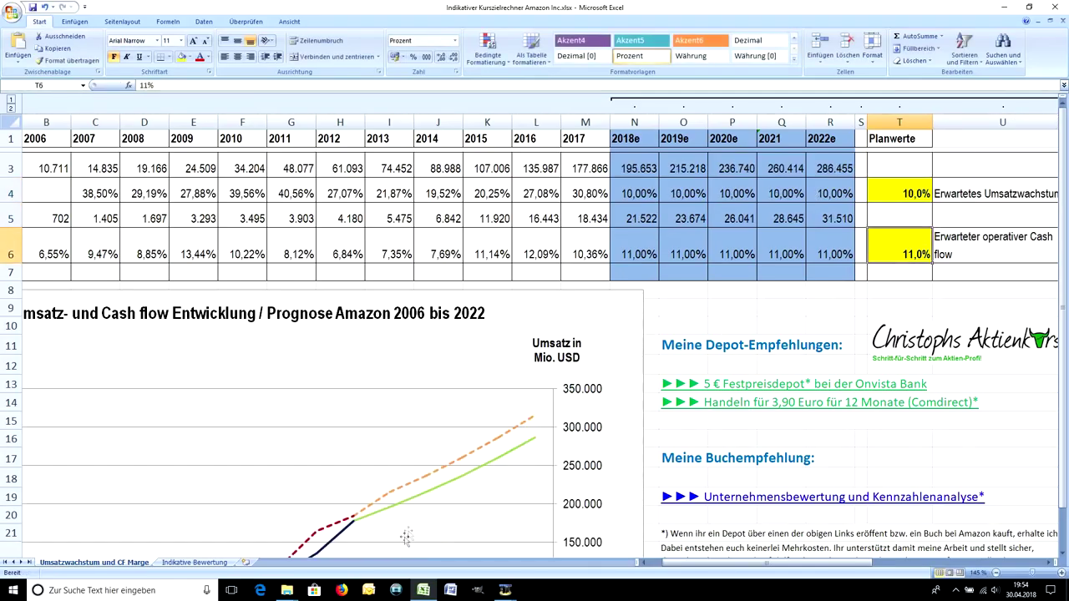
pyautogui.click(211, 563)
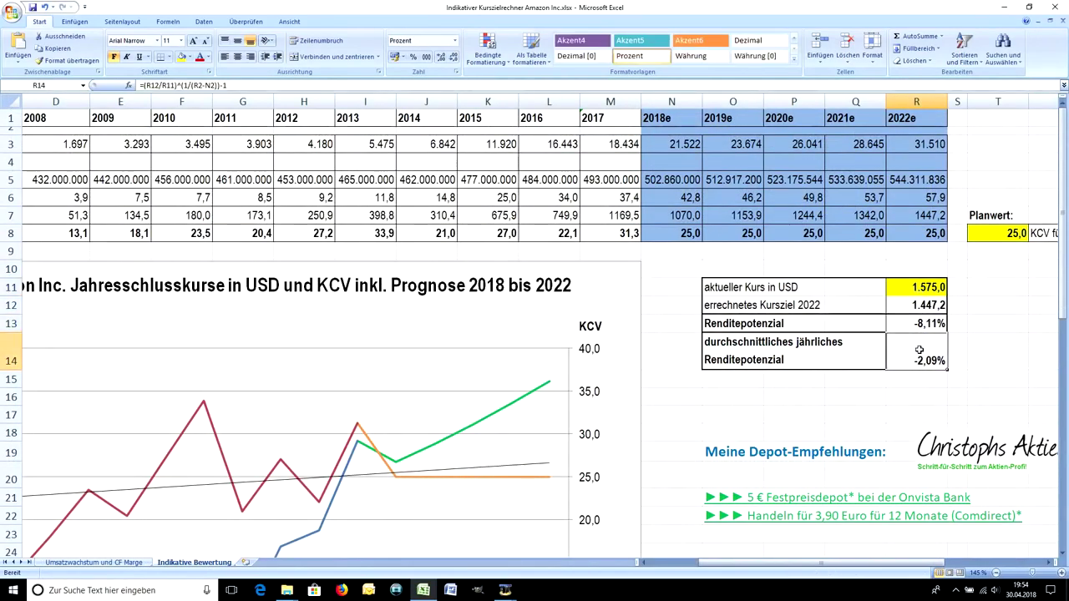
# Step: Inspect the formulas behind the 2022 target price and the 2017 KCV
pyautogui.click(936, 307)
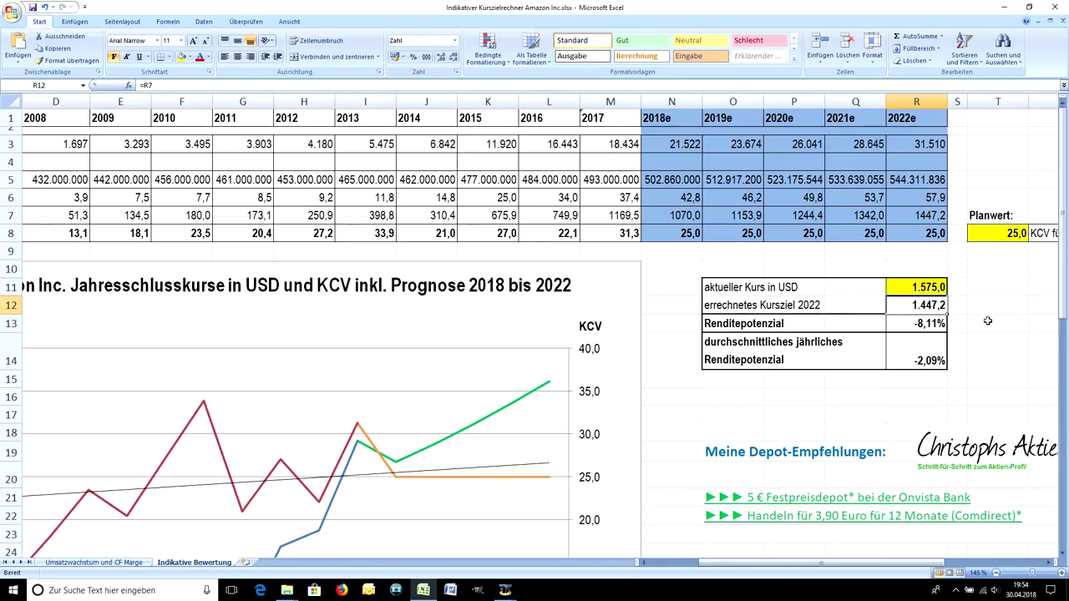
pyautogui.click(619, 238)
pyautogui.press('Right')
pyautogui.press('Right')
pyautogui.press('Right')
pyautogui.press('Down')
pyautogui.press('Down')
pyautogui.press('Down')
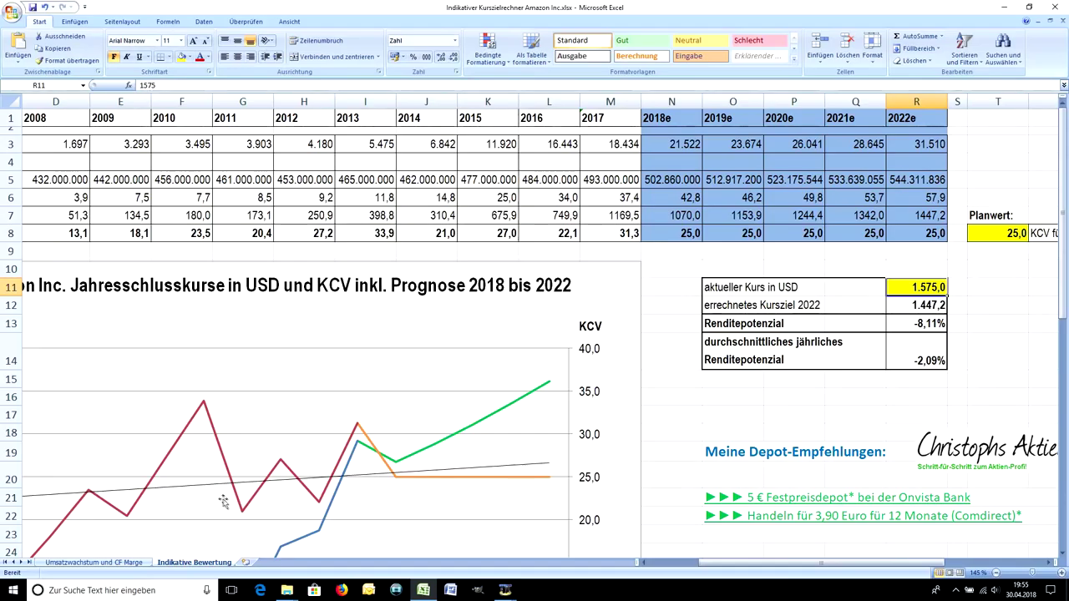
# Step: Check the planned KCV of 25,0 and the return potential formula, then return to Umsatzwachstum und CF Marge
pyautogui.hotkey('ctrl', 'pageup')
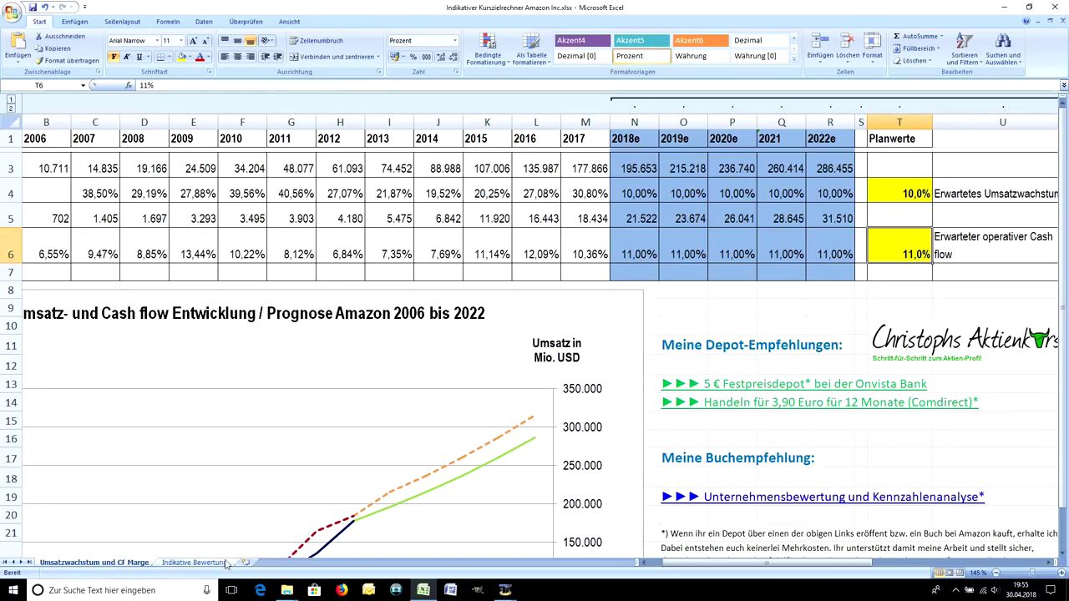
pyautogui.click(195, 562)
pyautogui.moveTo(822, 563); pyautogui.dragTo(836, 564)
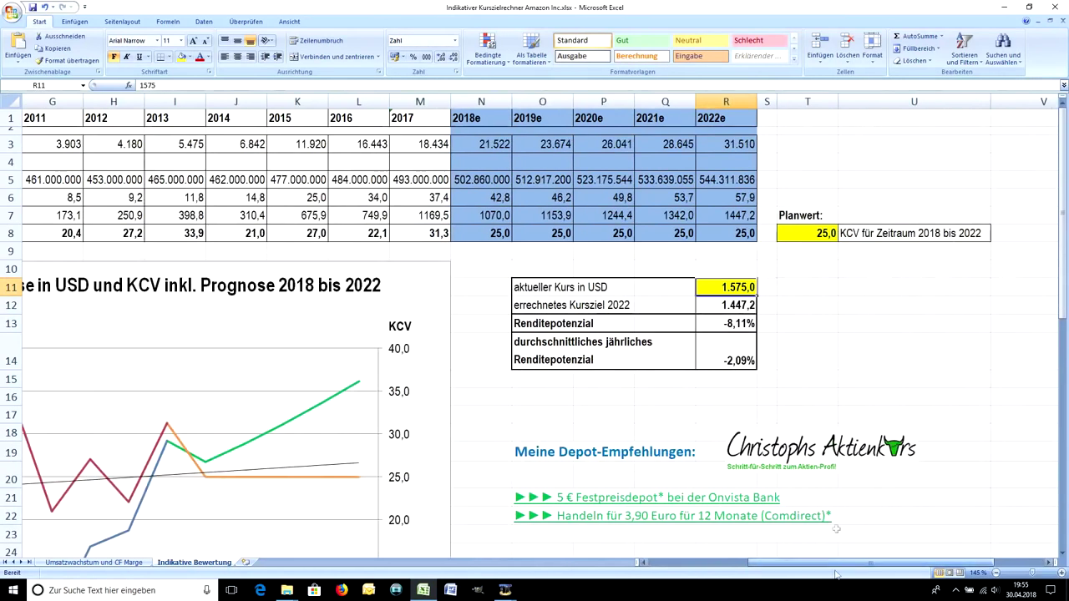
pyautogui.click(815, 232)
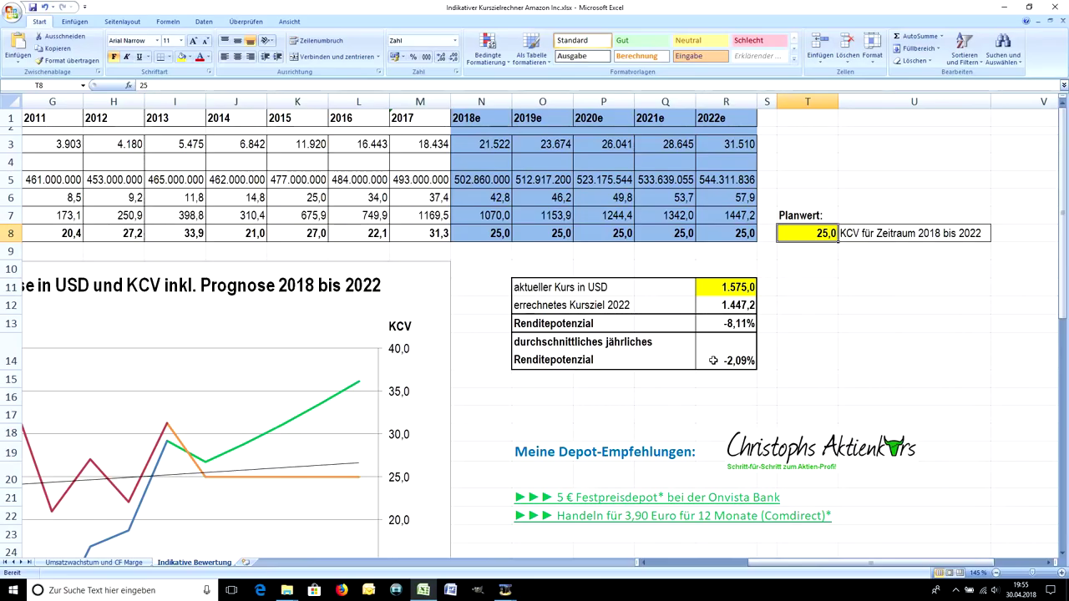
pyautogui.click(730, 327)
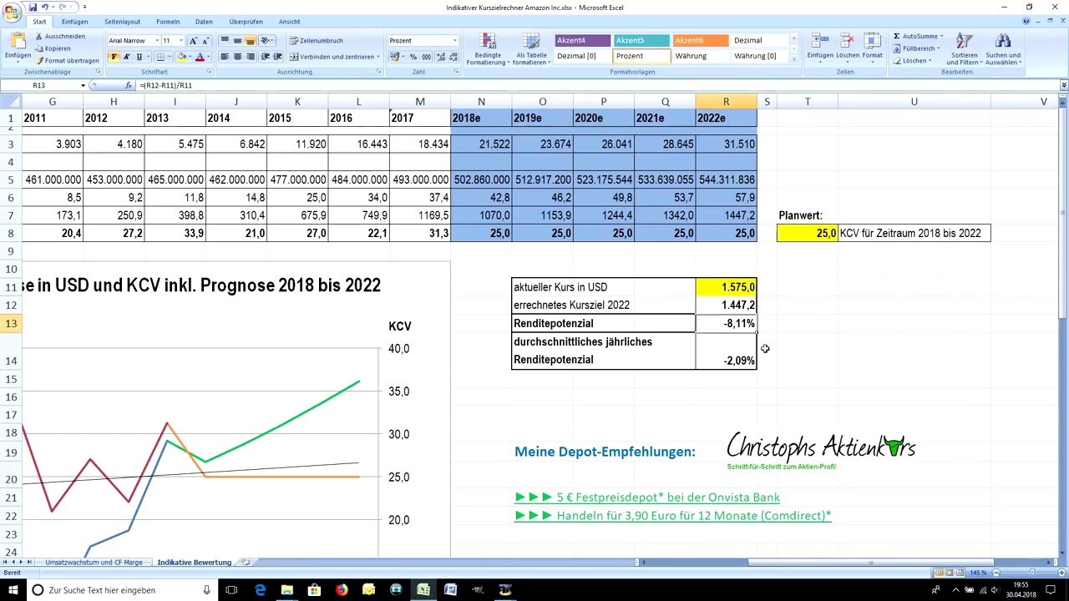
pyautogui.click(138, 562)
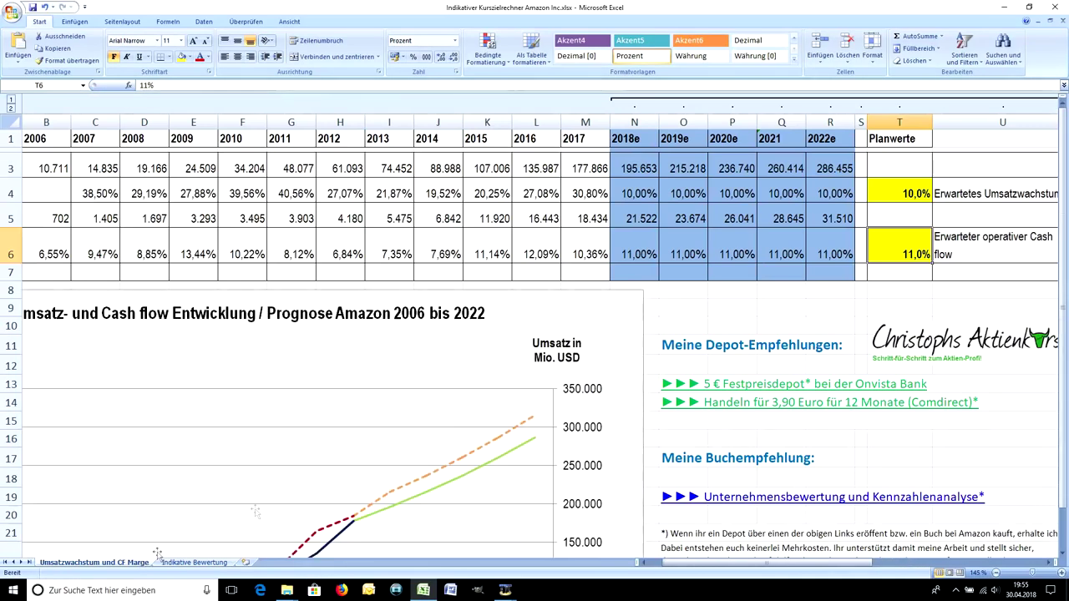
# Step: Raise the expected revenue growth in T4 to 35%
pyautogui.click(902, 198)
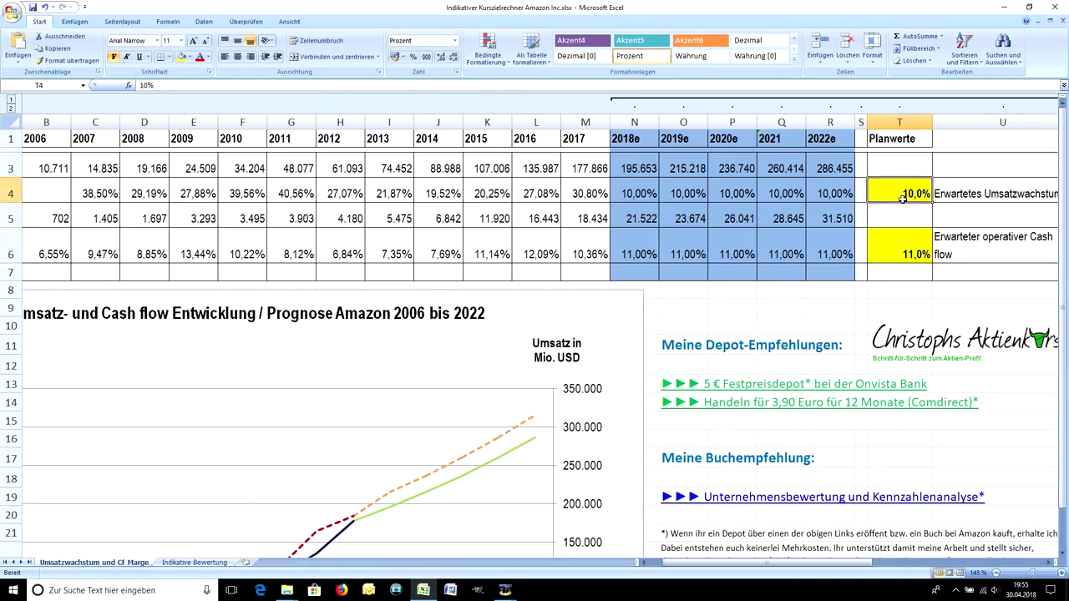
pyautogui.write('35')
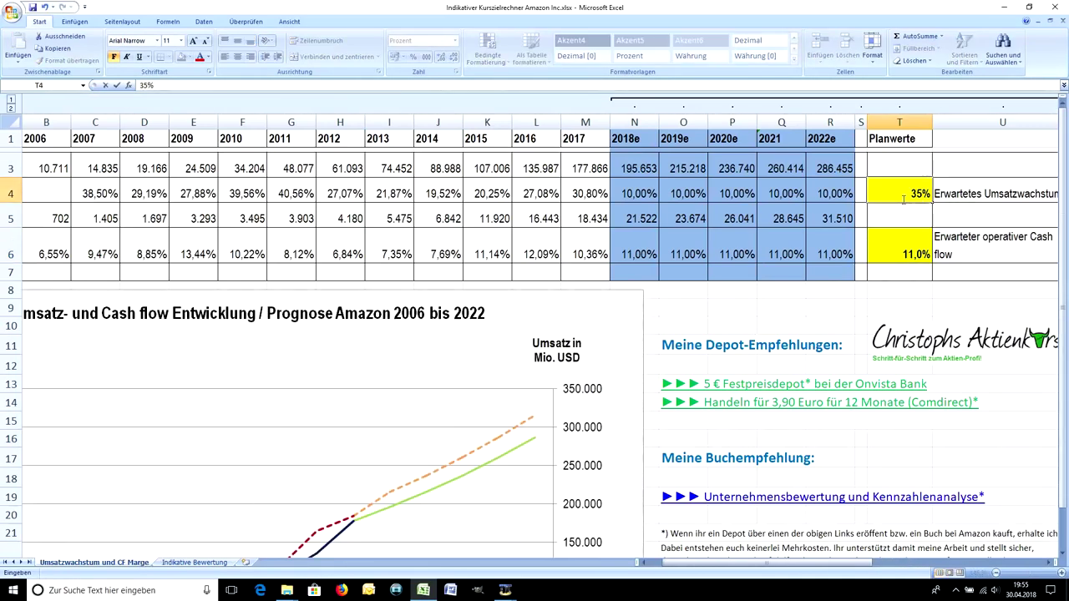
pyautogui.press('Return')
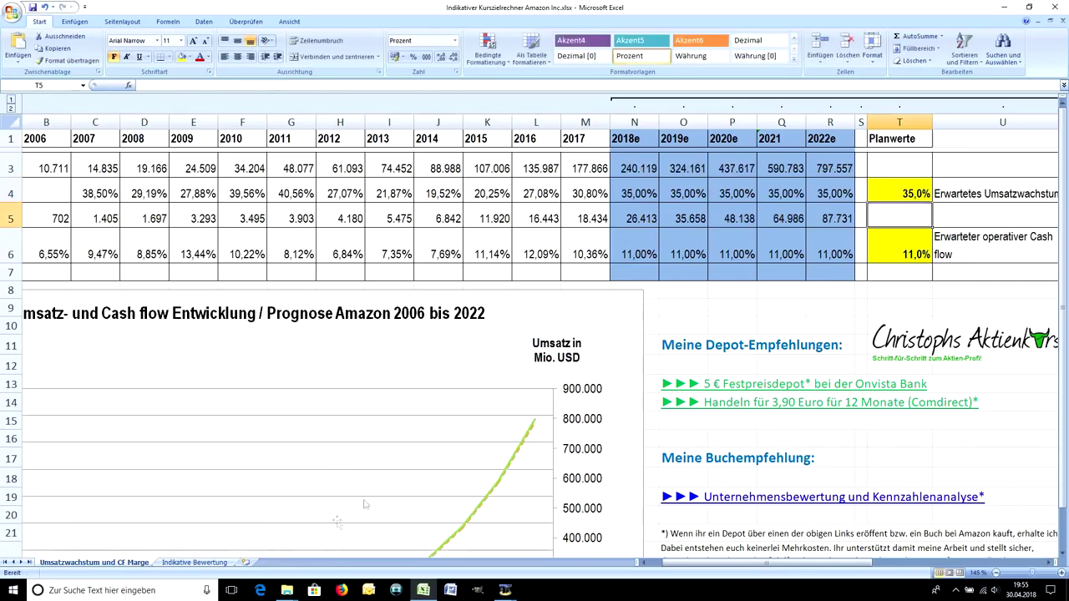
# Step: Check the new 2022 target price 4.029,5 and return potential 155,84% (26,47% yearly)
pyautogui.click(205, 565)
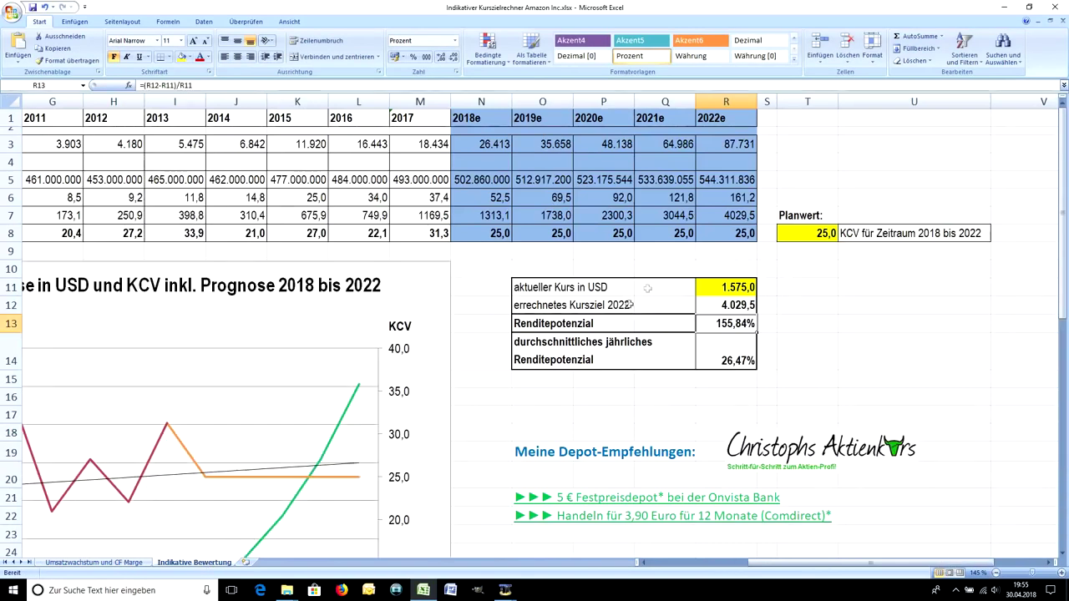
pyautogui.click(722, 309)
pyautogui.click(722, 322)
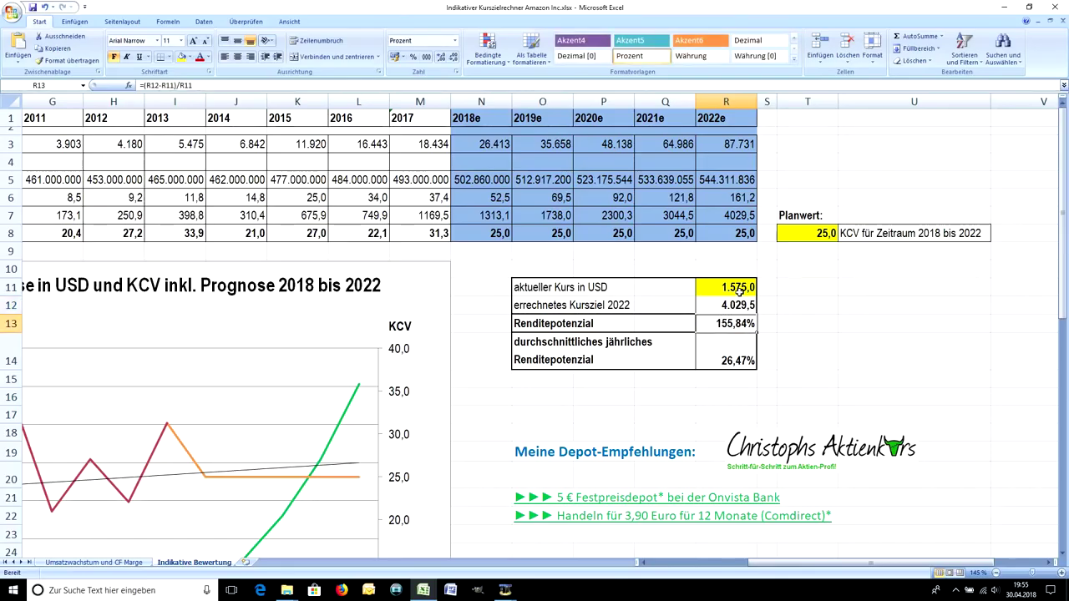
pyautogui.click(714, 341)
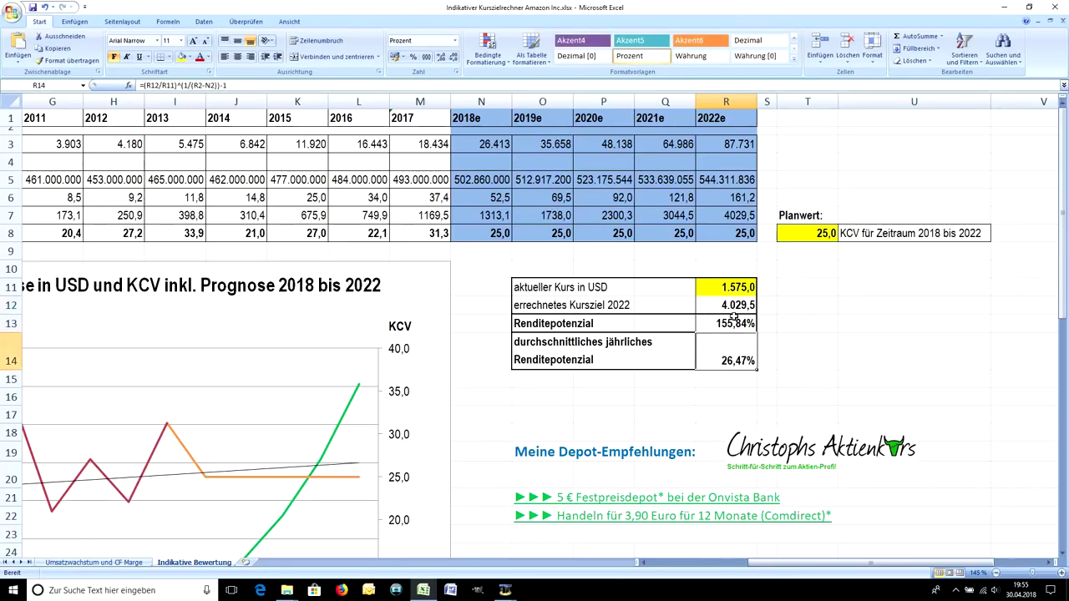
pyautogui.moveTo(781, 569); pyautogui.dragTo(677, 569)
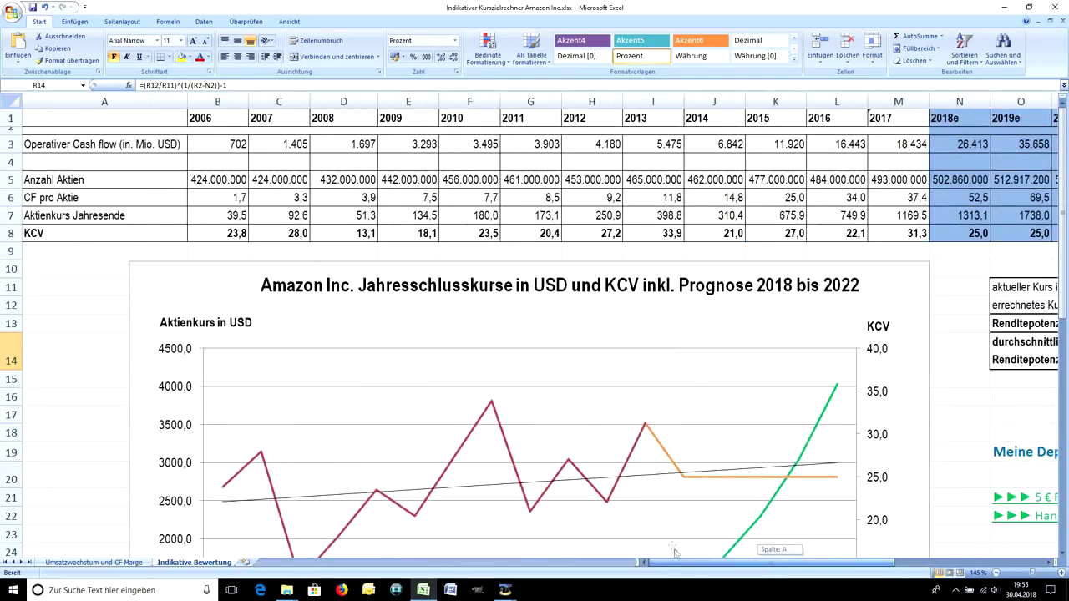
# Step: Scroll down to view the share price and KCV chart, forecasting 1313,1 (2018e) to 3044,5 (2021e)
pyautogui.scroll(-2, 677, 508)
pyautogui.scroll(-1, 677, 508)
pyautogui.keyDown('ctrl'); pyautogui.scroll(-1, 692, 493); pyautogui.keyUp('ctrl')
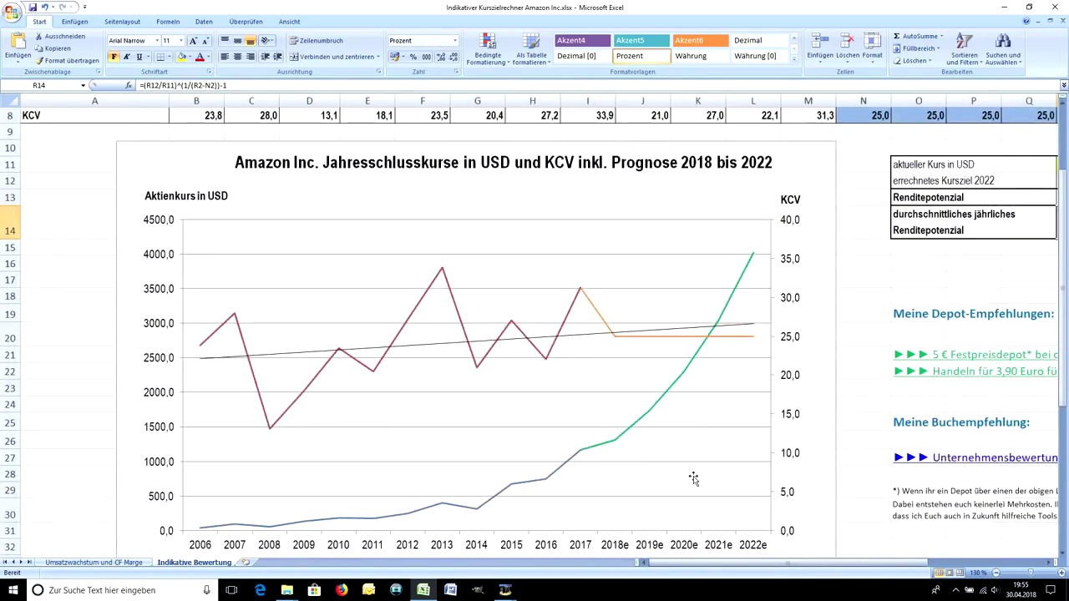
pyautogui.scroll(-1, 694, 480)
pyautogui.scroll(1, 693, 478)
pyautogui.scroll(3, 693, 478)
# Step: Select the 2017 figures M1:M8 and inspect the KCV formula =M7/M6 giving 31,3
pyautogui.click(796, 101)
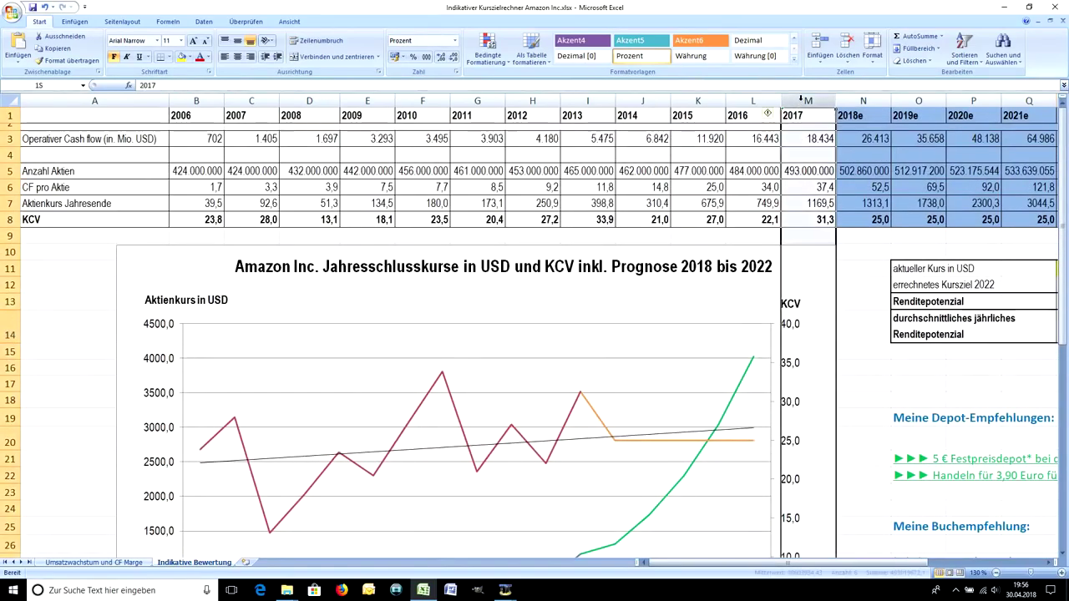
pyautogui.moveTo(797, 115); pyautogui.dragTo(808, 219)
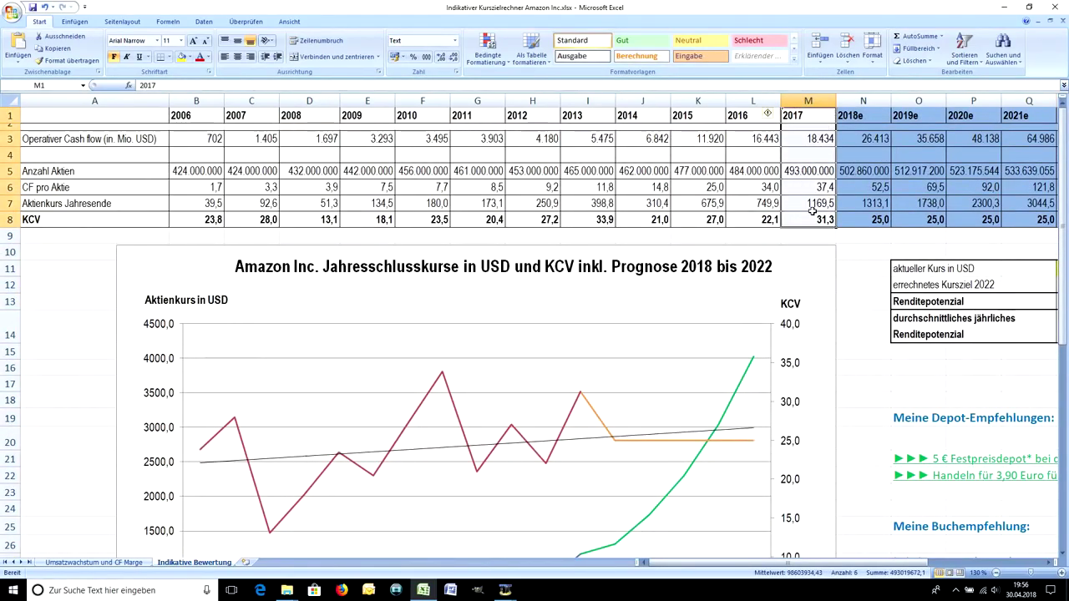
pyautogui.click(814, 215)
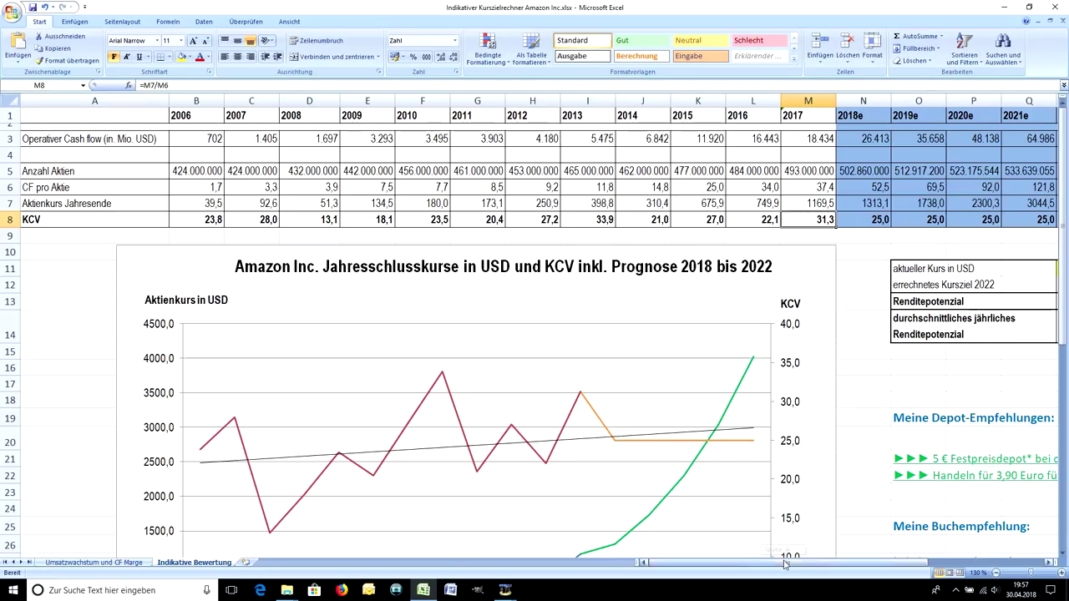
pyautogui.moveTo(790, 562)
pyautogui.mouseDown()
pyautogui.moveTo(856, 574)
pyautogui.moveTo(798, 574)
pyautogui.mouseUp()
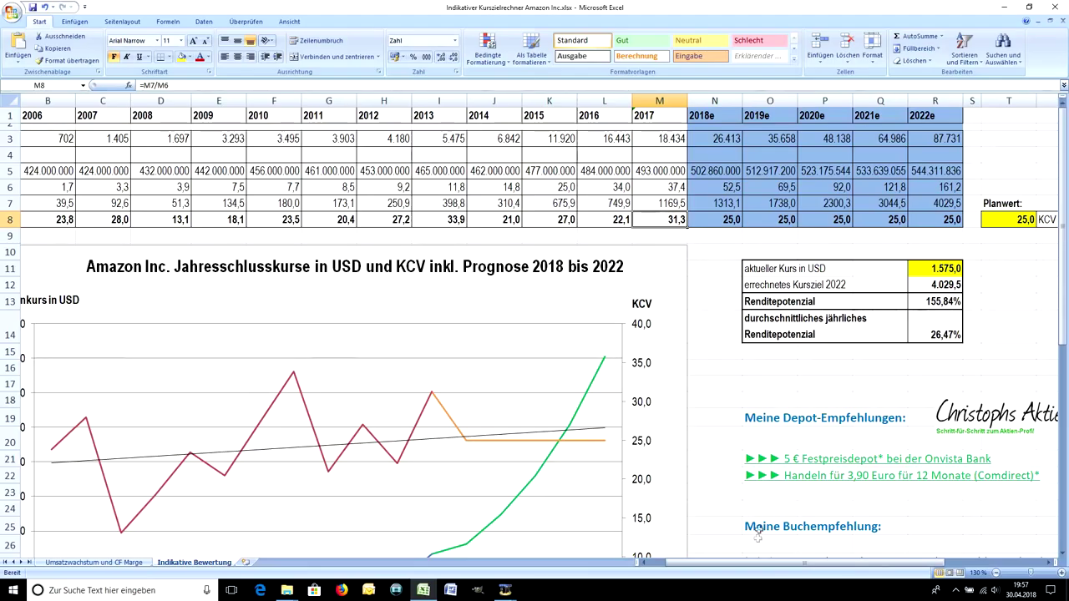
pyautogui.moveTo(756, 562); pyautogui.dragTo(816, 562)
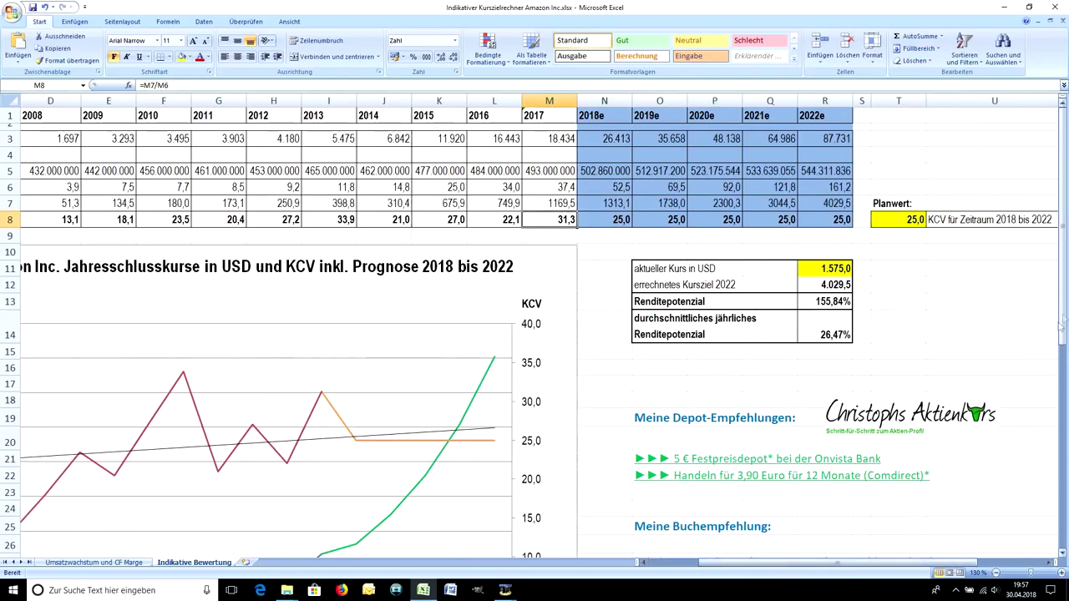
pyautogui.moveTo(1063, 311); pyautogui.dragTo(1063, 317)
pyautogui.moveTo(1066, 357); pyautogui.dragTo(1065, 373)
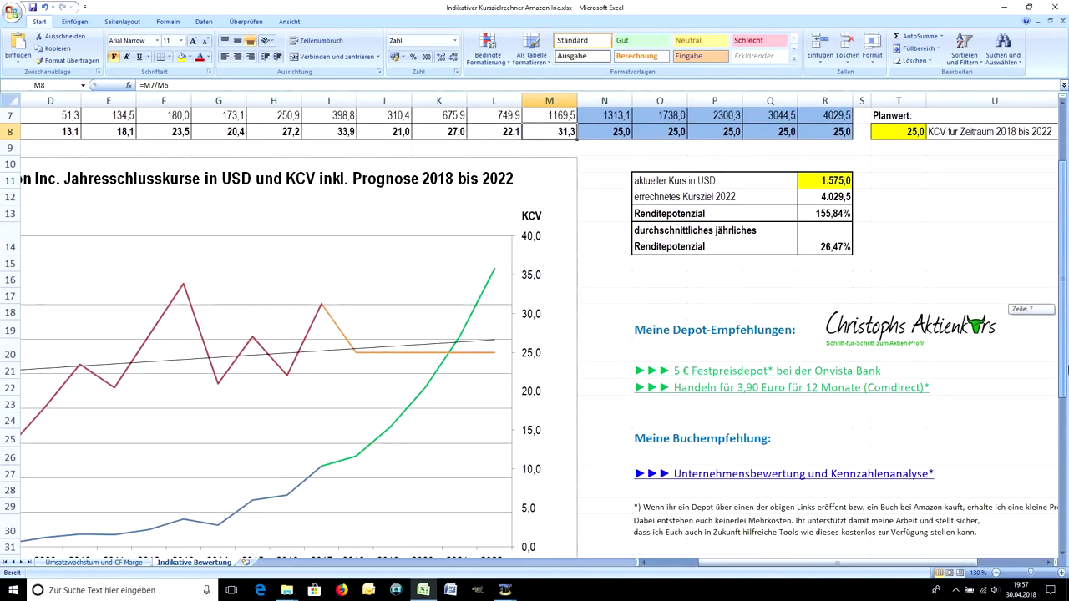